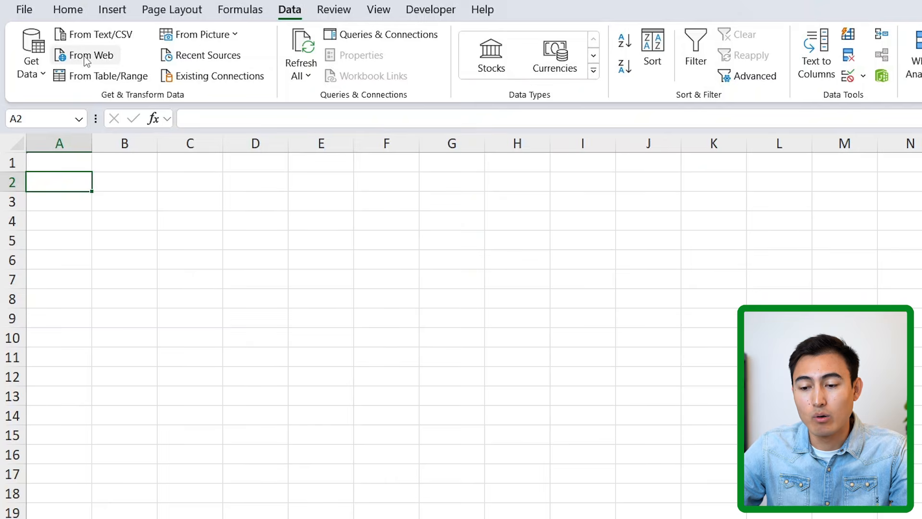
{"action": "left_click", "coordinate": [82, 55]}
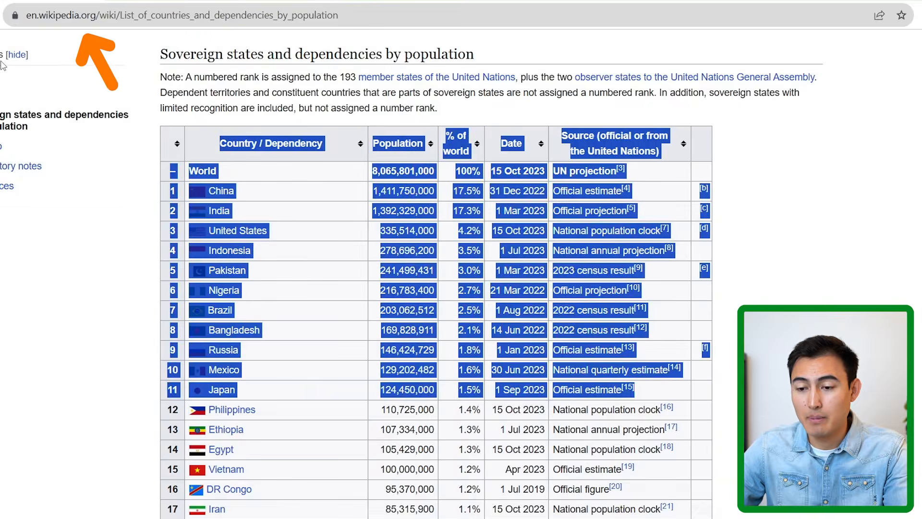
{"action": "key", "text": "ctrl+l"}
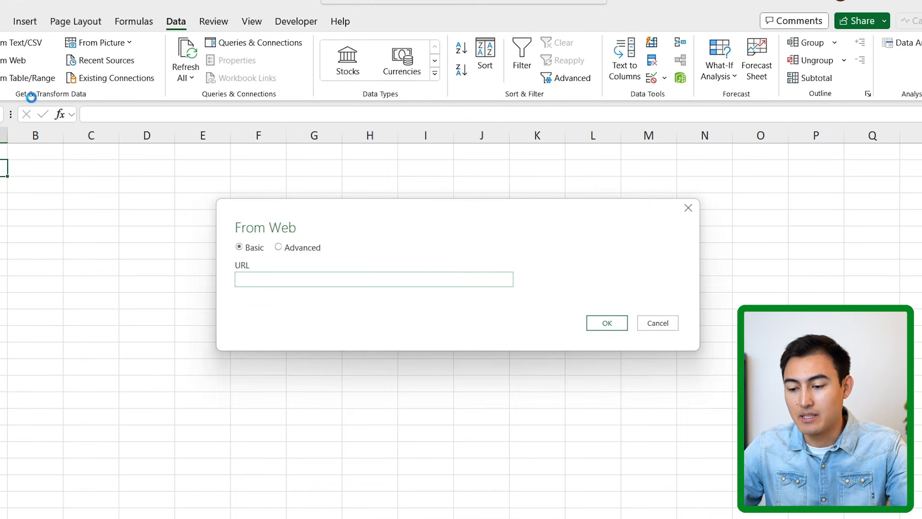
{"action": "type", "text": "https://en.wikipedia.org/wiki/List_of_countries_and_dependencies_by_population"}
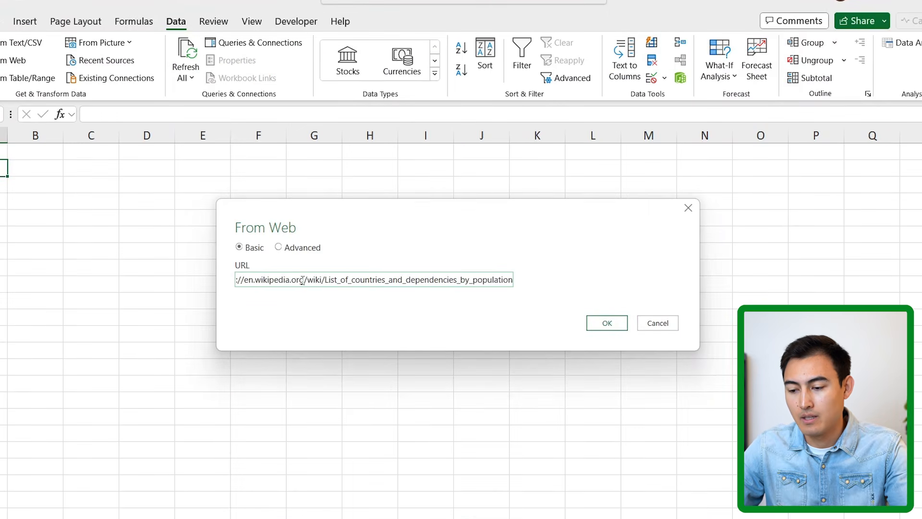
{"action": "key", "text": "Return"}
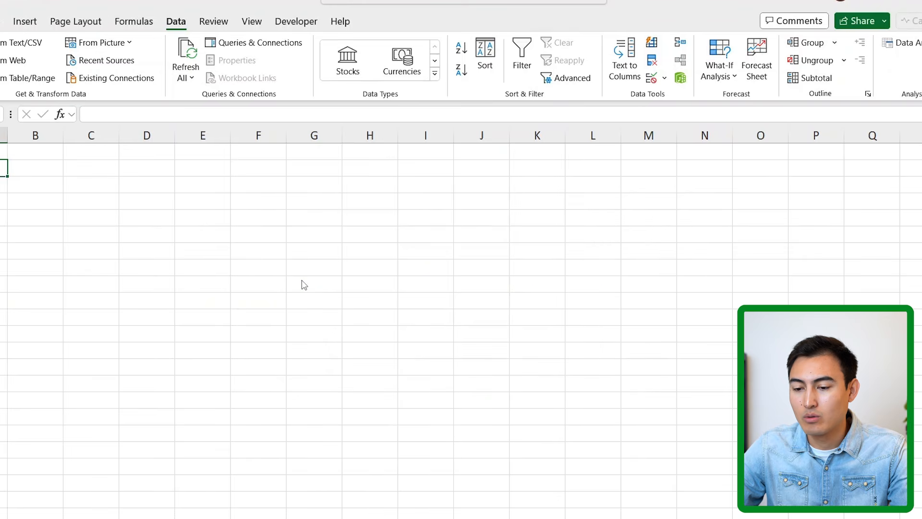
{"action": "left_click", "coordinate": [214, 170]}
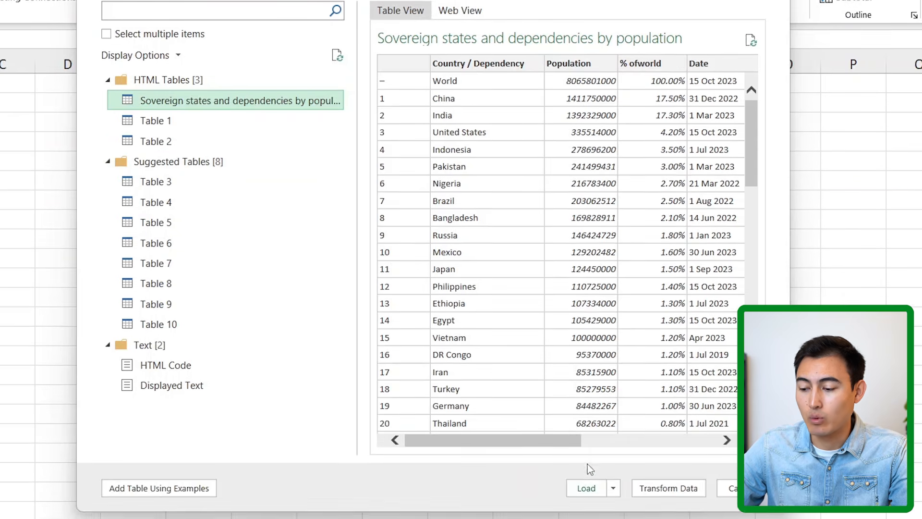
{"action": "left_click", "coordinate": [586, 489]}
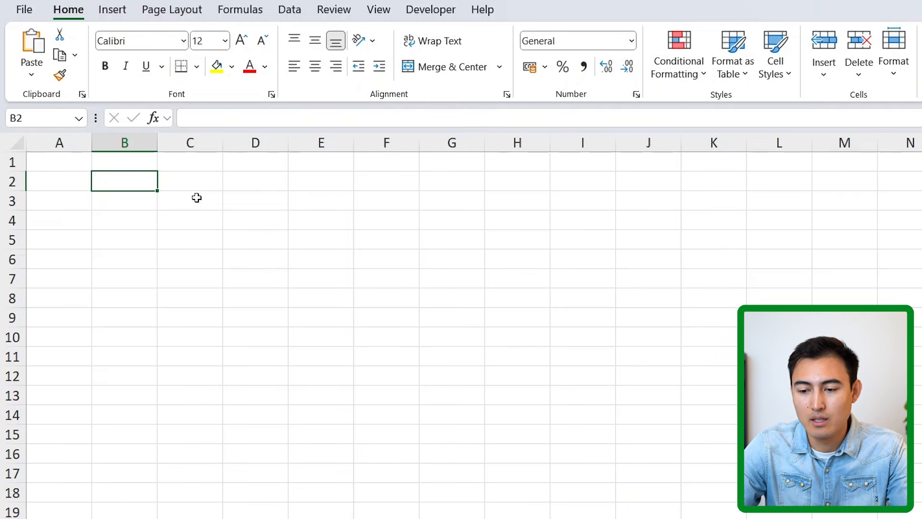
- Search the commands available for cell B2 for "line chart" and view the line and area chart types
{"action": "left_click", "coordinate": [289, 10]}
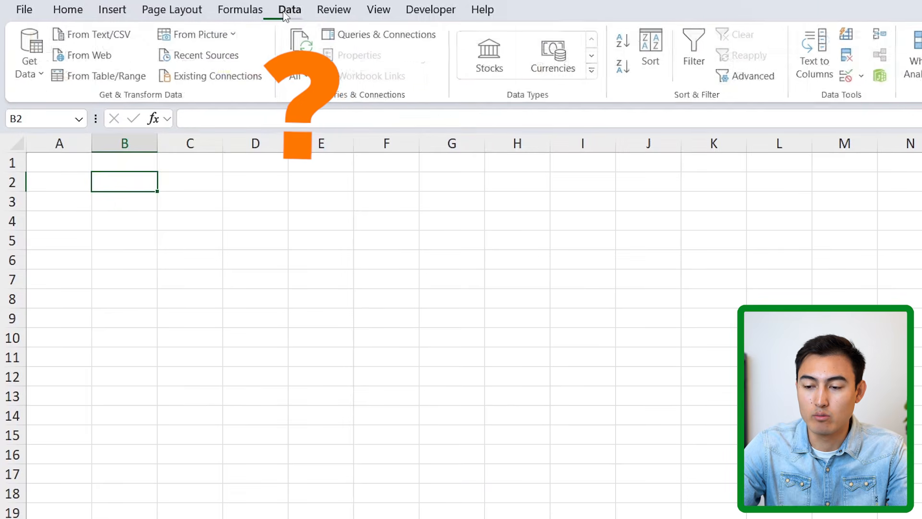
{"action": "left_click", "coordinate": [112, 12]}
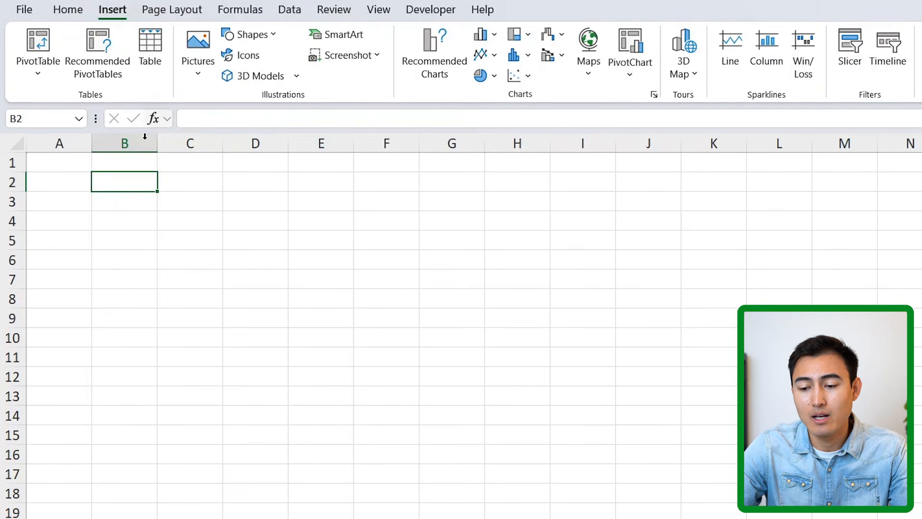
{"action": "right_click", "coordinate": [145, 186]}
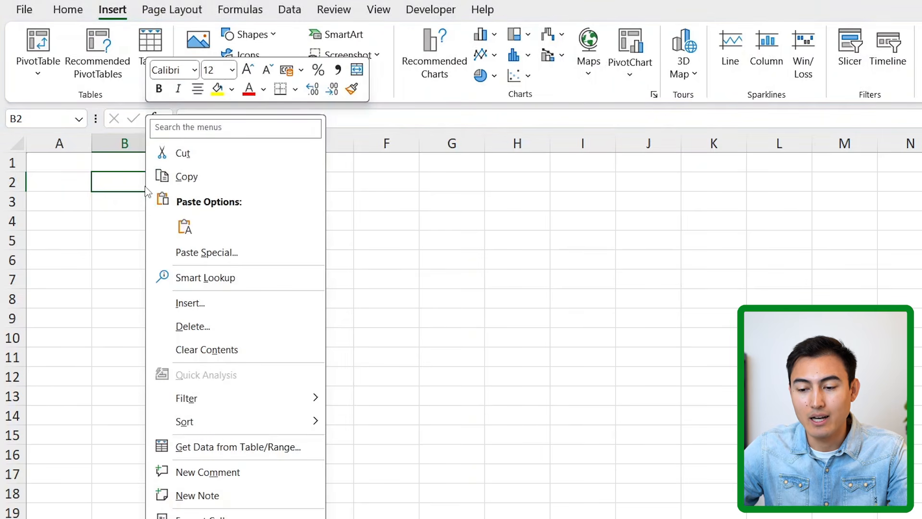
{"action": "left_click", "coordinate": [201, 129]}
{"action": "type", "text": "line chart"}
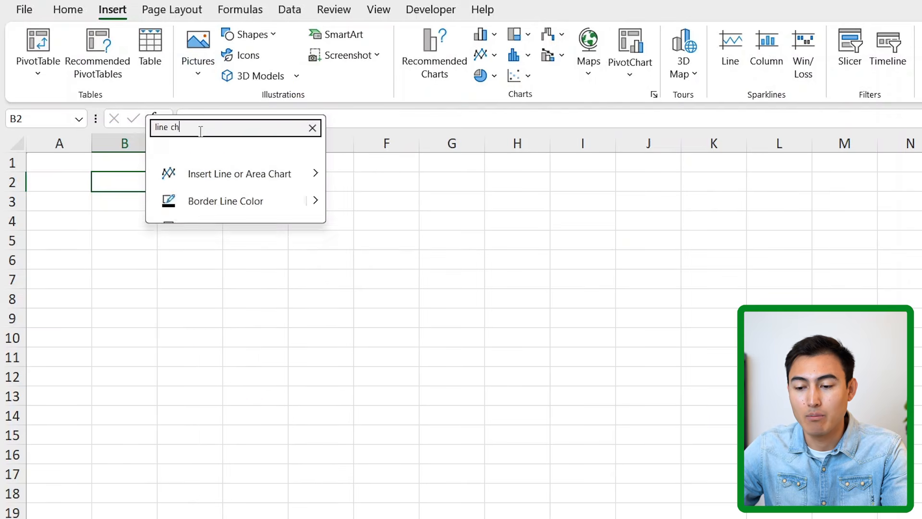
{"action": "mouse_move", "coordinate": [237, 191]}
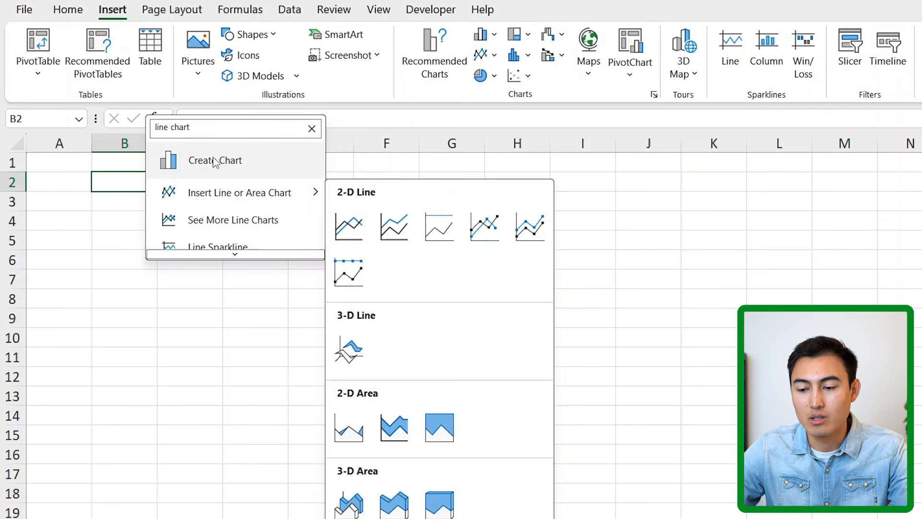
- Search the cell's commands for "gri" and hide the worksheet gridlines
{"action": "left_click", "coordinate": [226, 128]}
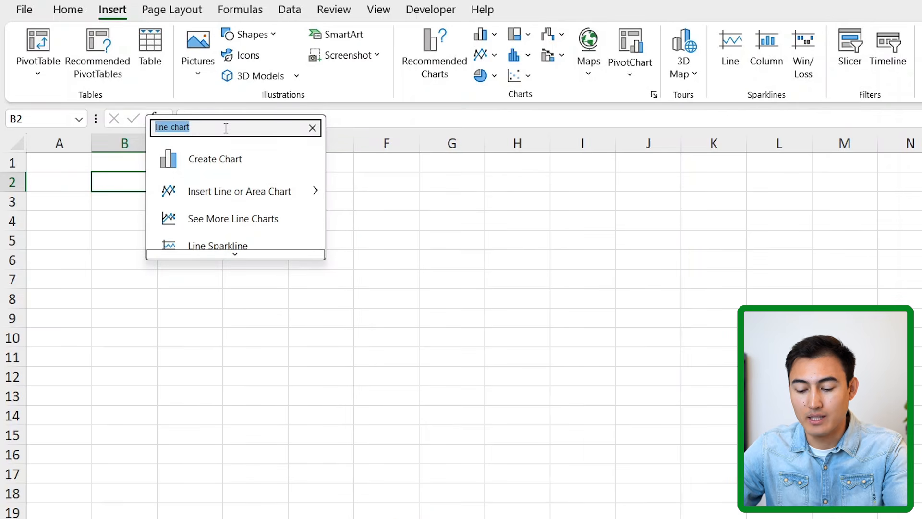
{"action": "type", "text": "gri"}
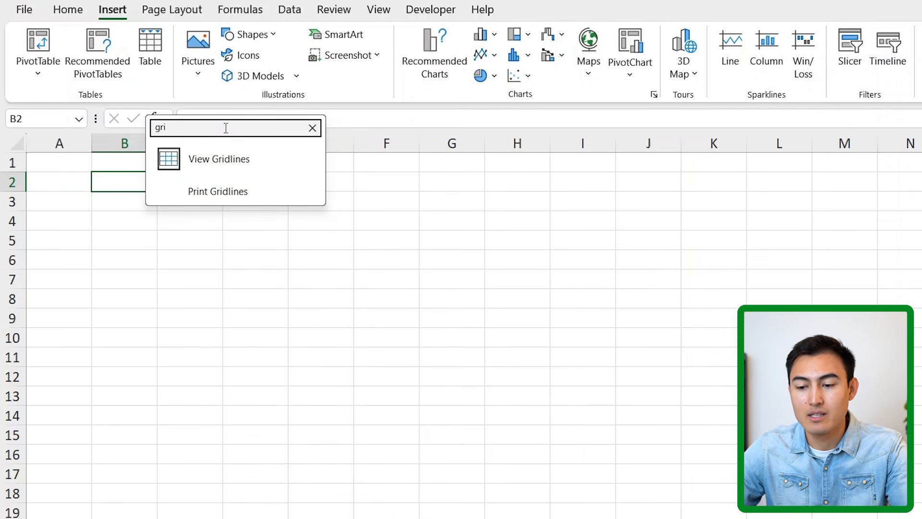
{"action": "left_click", "coordinate": [214, 168]}
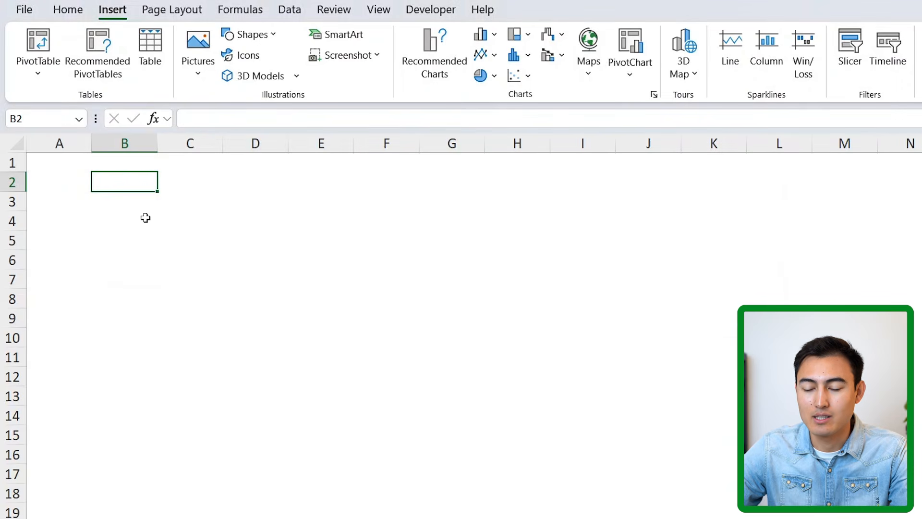
- Turn the worksheet gridlines back on in the view settings
{"action": "left_click", "coordinate": [379, 10]}
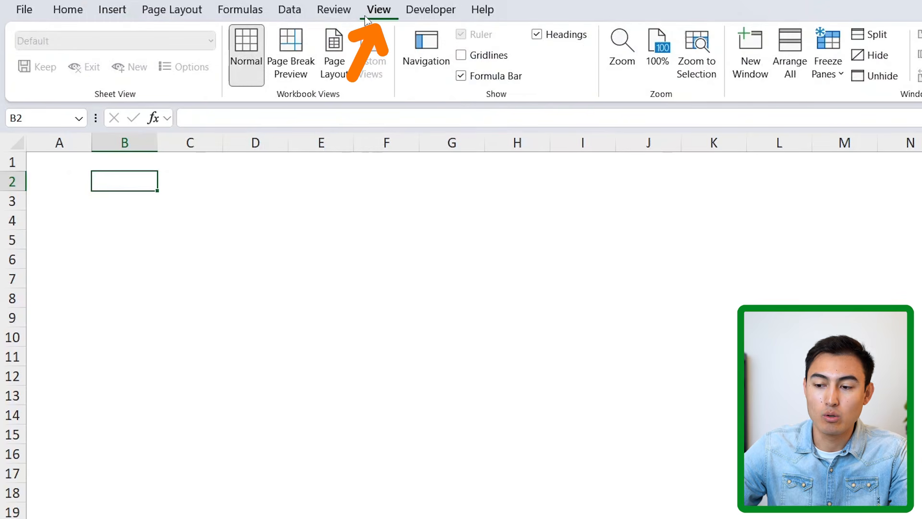
{"action": "left_click", "coordinate": [477, 57]}
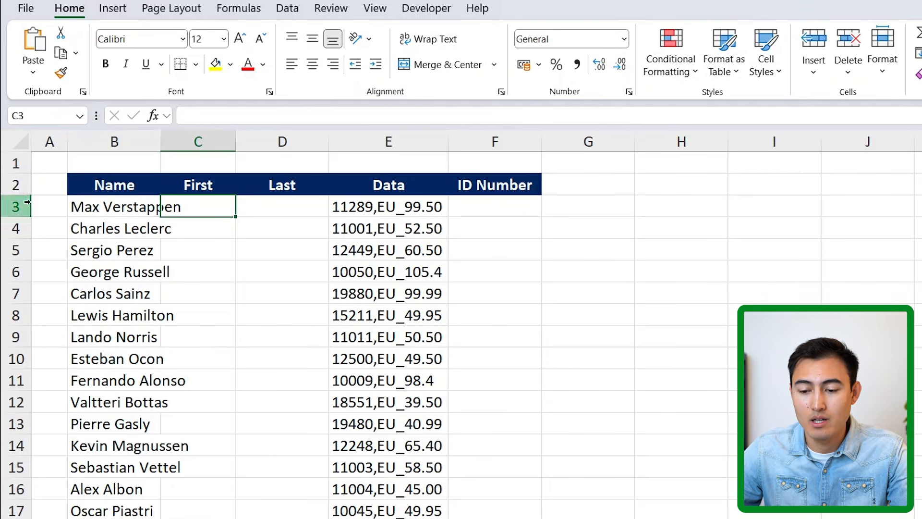
- Look over the full names in the Name column and the empty First column beside them
{"action": "left_click", "coordinate": [124, 206]}
{"action": "left_click", "coordinate": [107, 235]}
{"action": "left_click", "coordinate": [114, 361]}
{"action": "left_click", "coordinate": [115, 378]}
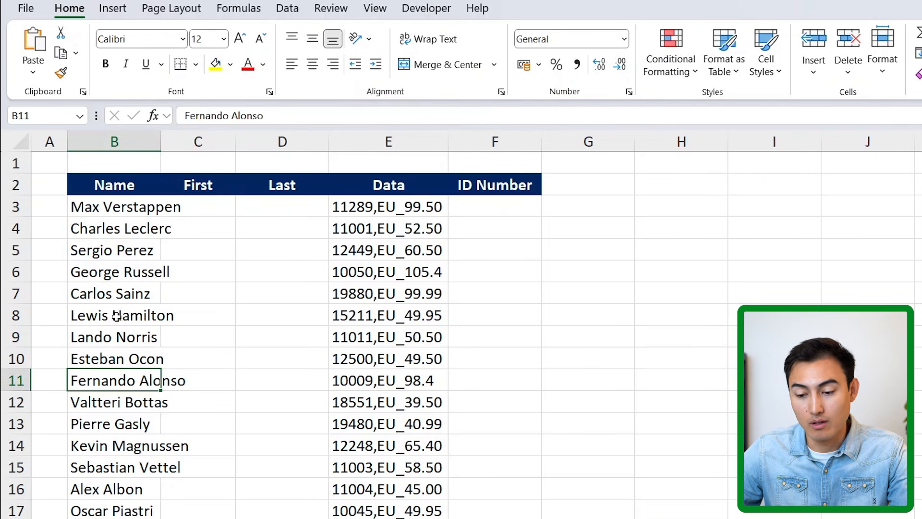
{"action": "key", "text": "Right"}
{"action": "key", "text": "Up"}
{"action": "key", "text": "Up"}
{"action": "key", "text": "Up"}
{"action": "key", "text": "Up"}
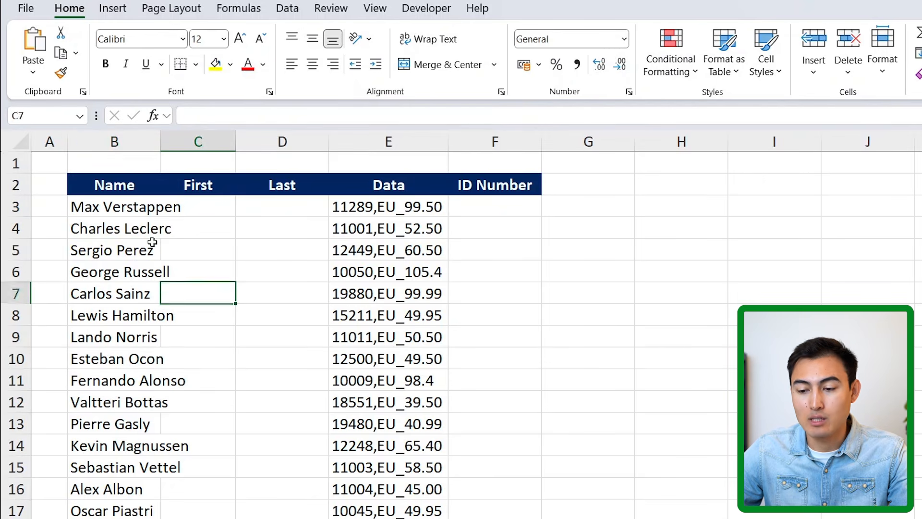
- Split the full names at the space with =TEXTSPLIT(B3," ") in C3 and fill the formula down the First column
{"action": "key", "text": "ctrl+Up"}
{"action": "key", "text": "Right"}
{"action": "key", "text": "Down"}
{"action": "key", "text": "Left"}
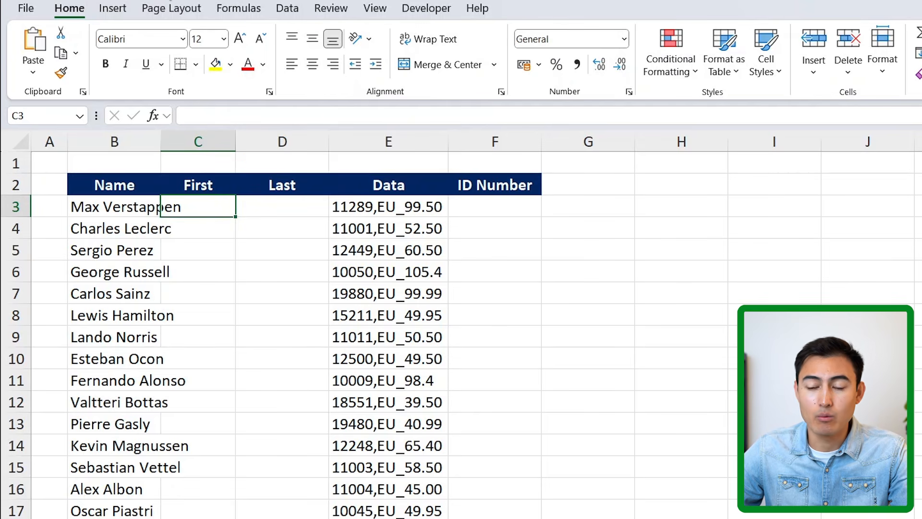
{"action": "left_click", "coordinate": [298, 14]}
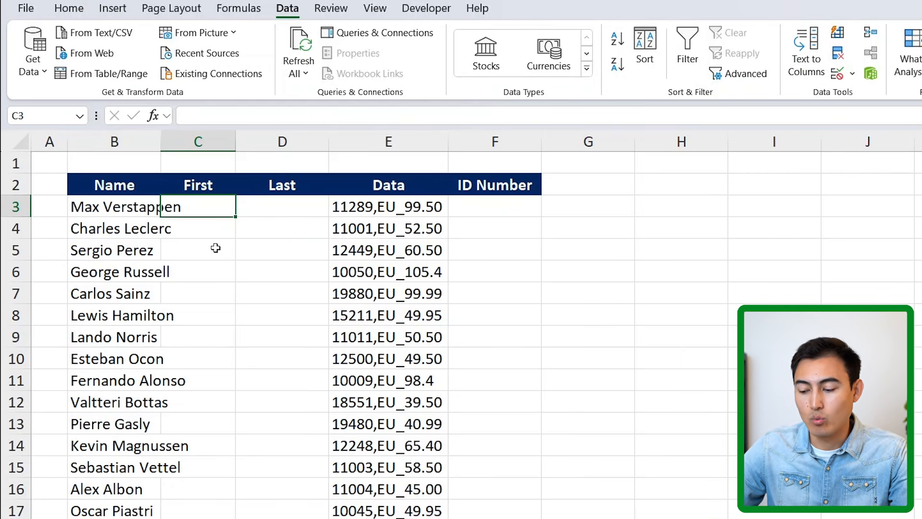
{"action": "type", "text": "="}
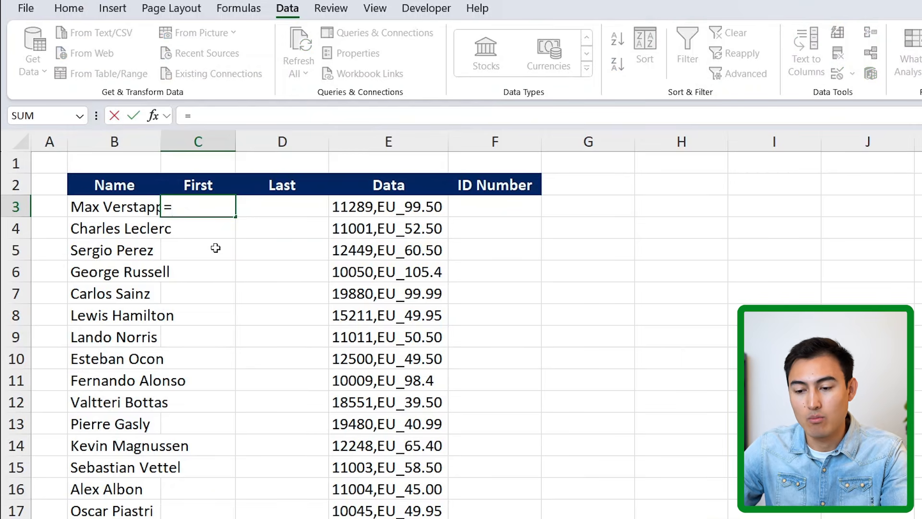
{"action": "type", "text": "texts"}
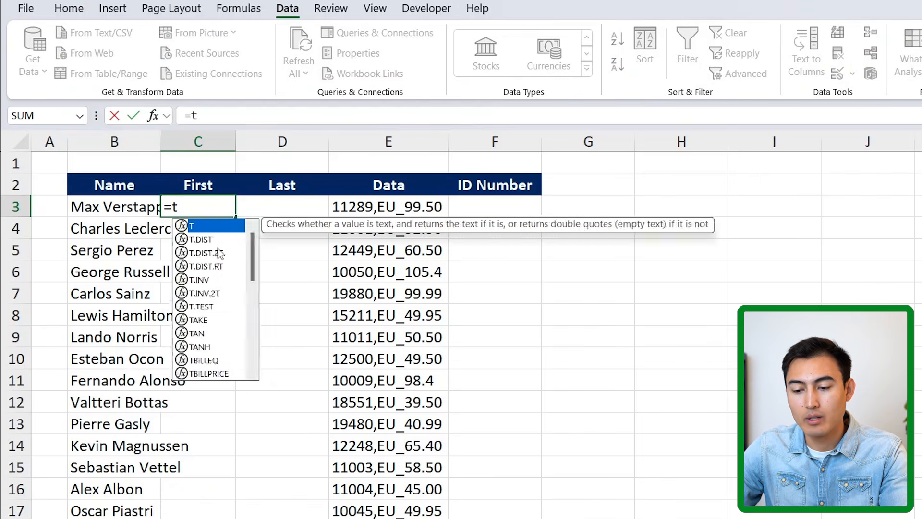
{"action": "key", "text": "Tab"}
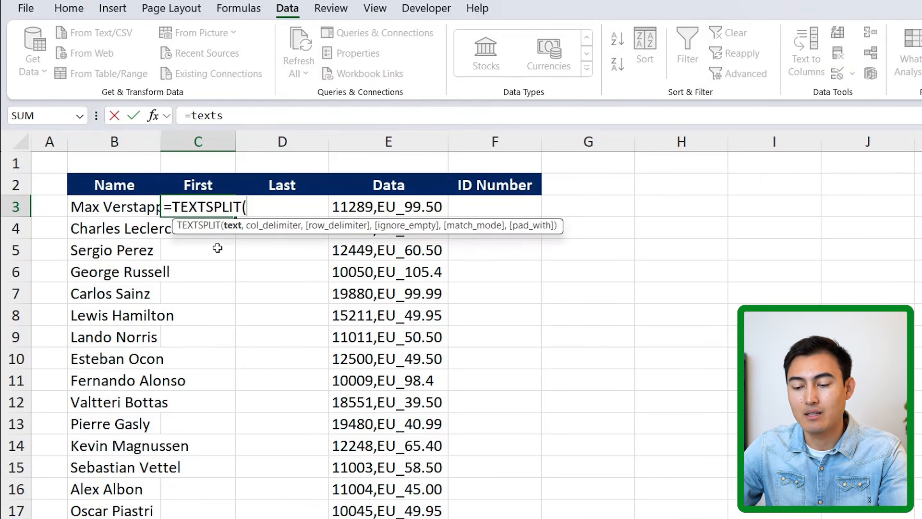
{"action": "left_click", "coordinate": [91, 204]}
{"action": "type", "text": ","}
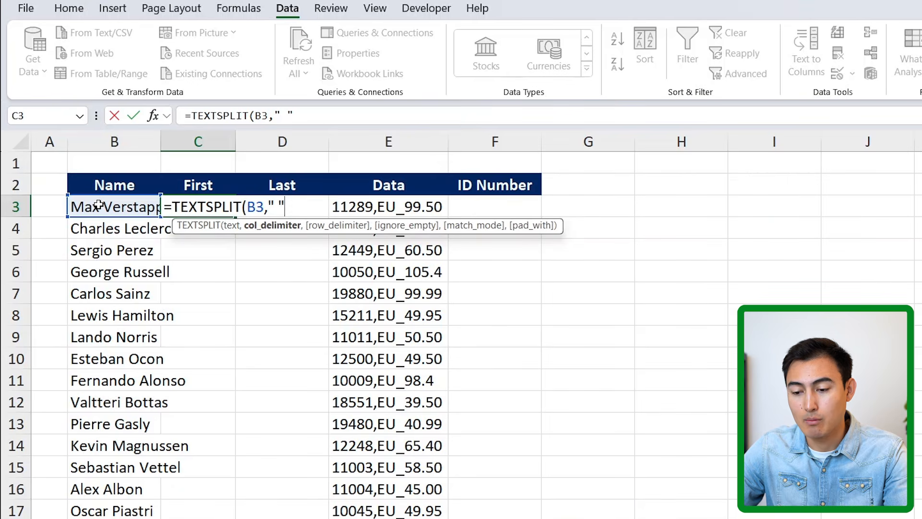
{"action": "type", "text": ")"}
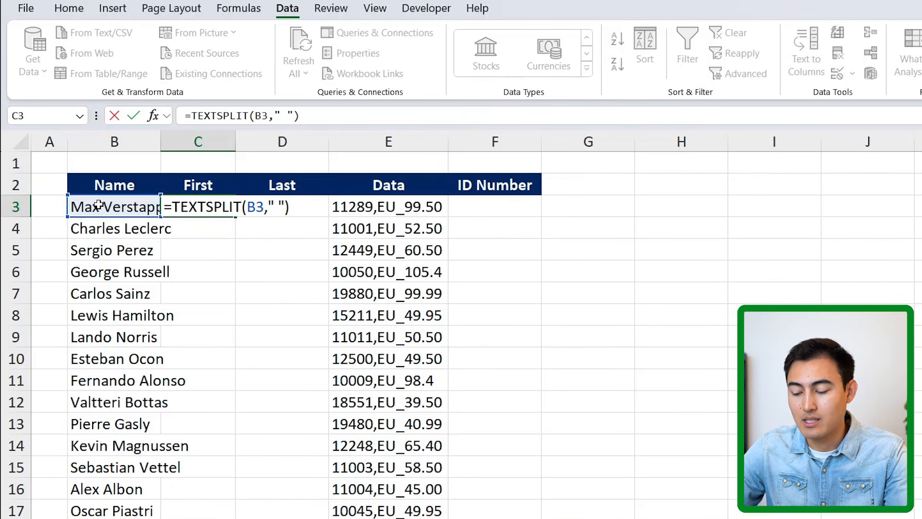
{"action": "key", "text": "Return"}
{"action": "key", "text": "Up"}
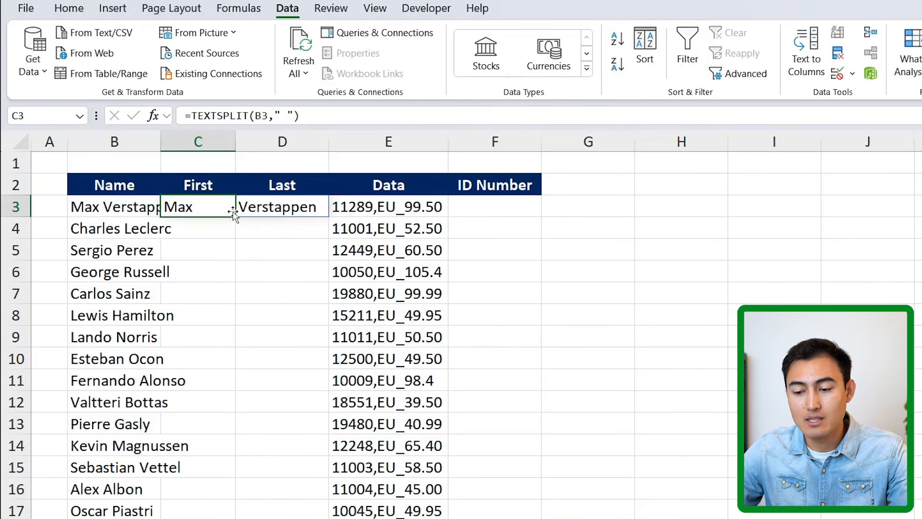
{"action": "left_click_drag", "start_coordinate": [236, 215], "coordinate": [236, 517]}
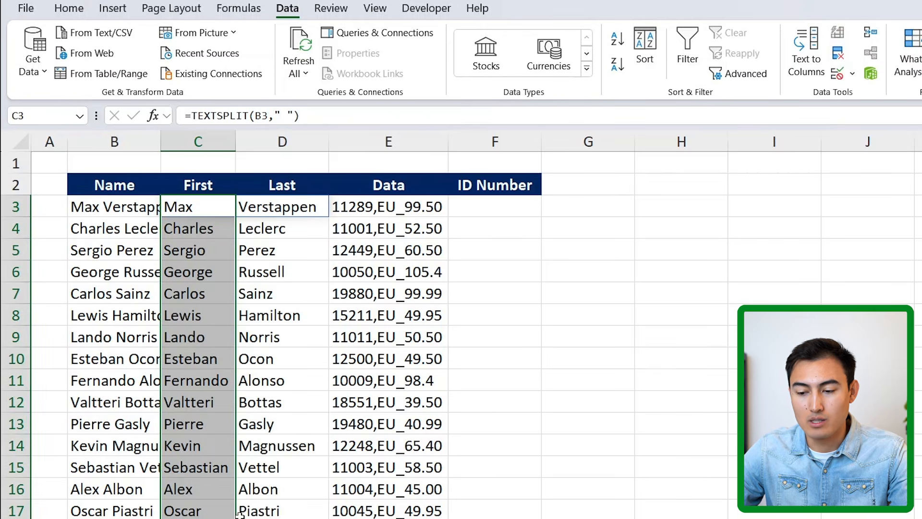
- Extract the ID before the comma with =TEXTBEFORE(E3,",") in F3 and fill the formula down the ID Number column
{"action": "left_click", "coordinate": [357, 209]}
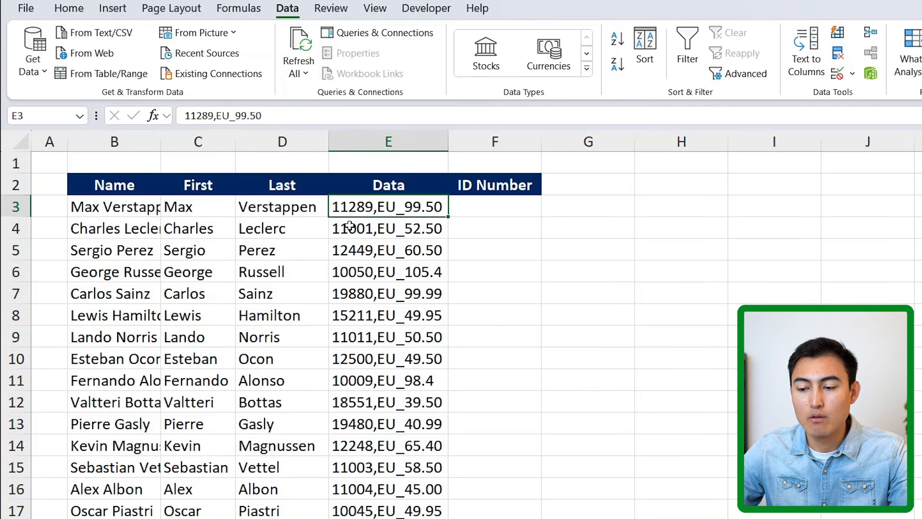
{"action": "left_click", "coordinate": [505, 203]}
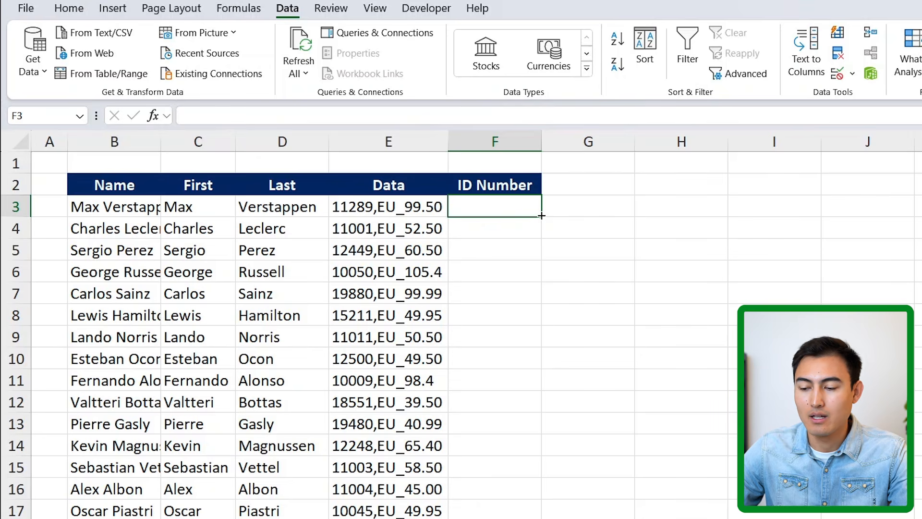
{"action": "type", "text": "="}
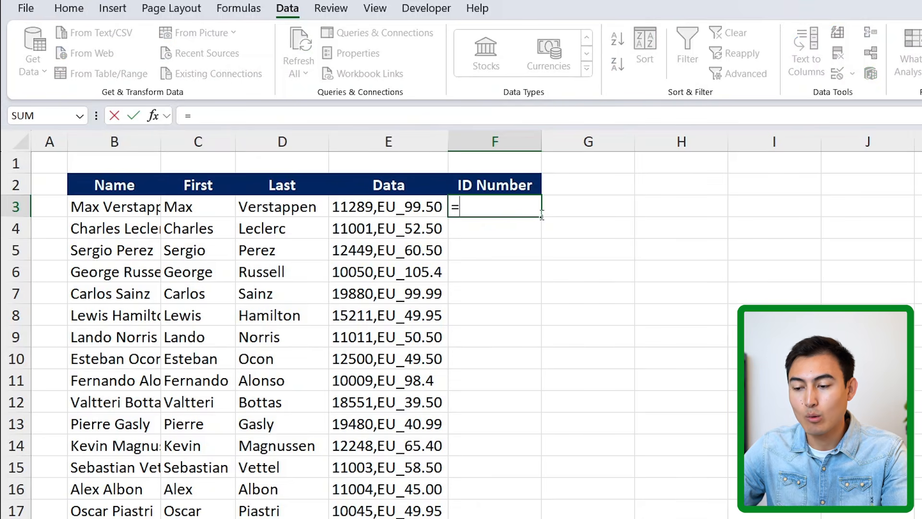
{"action": "type", "text": "textbe"}
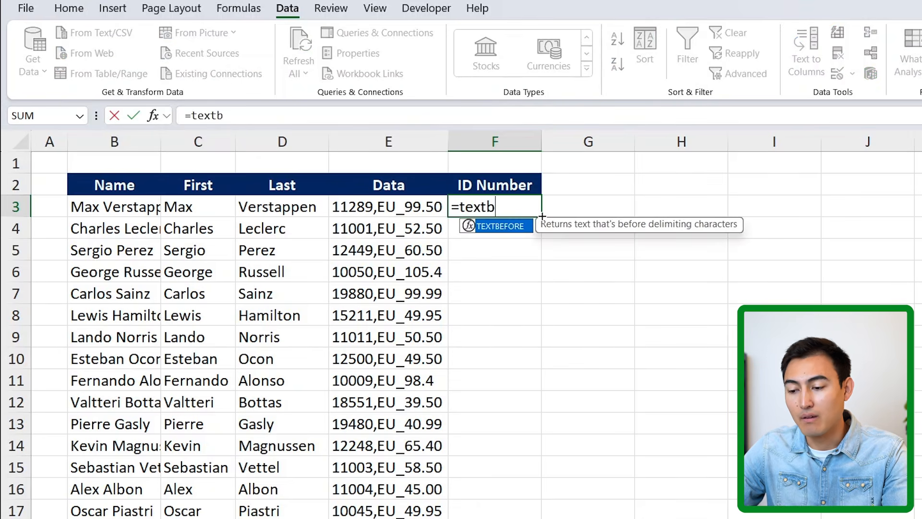
{"action": "key", "text": "Tab"}
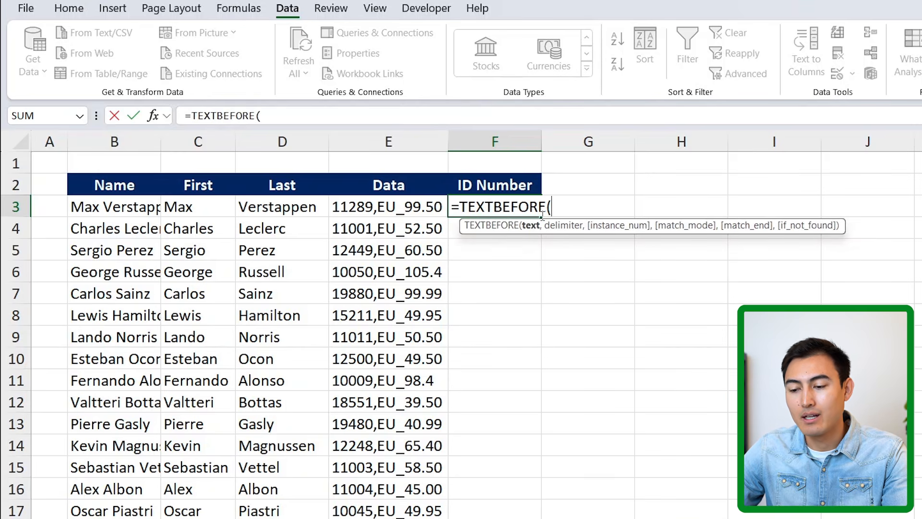
{"action": "left_click", "coordinate": [387, 206]}
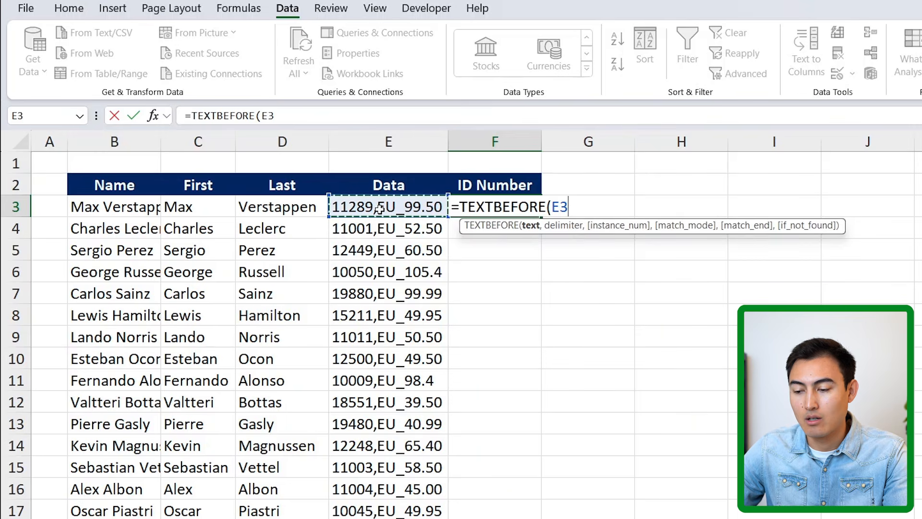
{"action": "type", "text": ",\","}
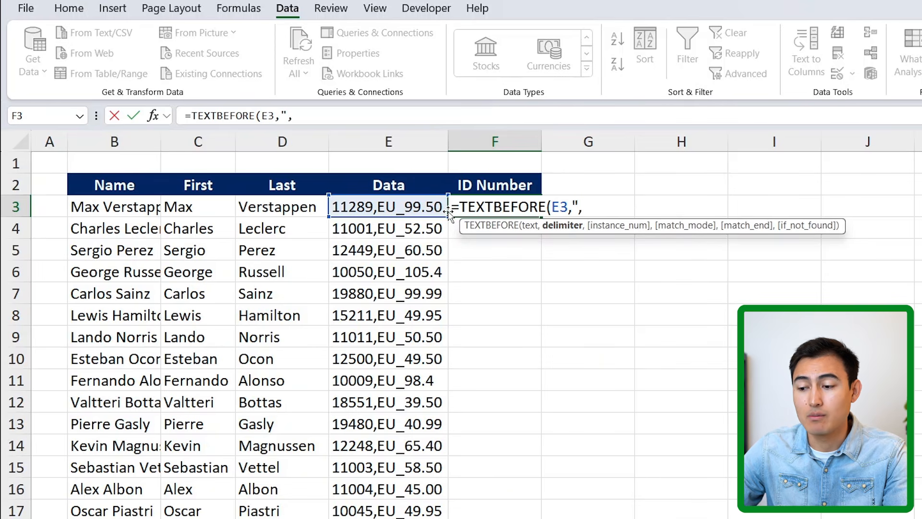
{"action": "type", "text": "\")"}
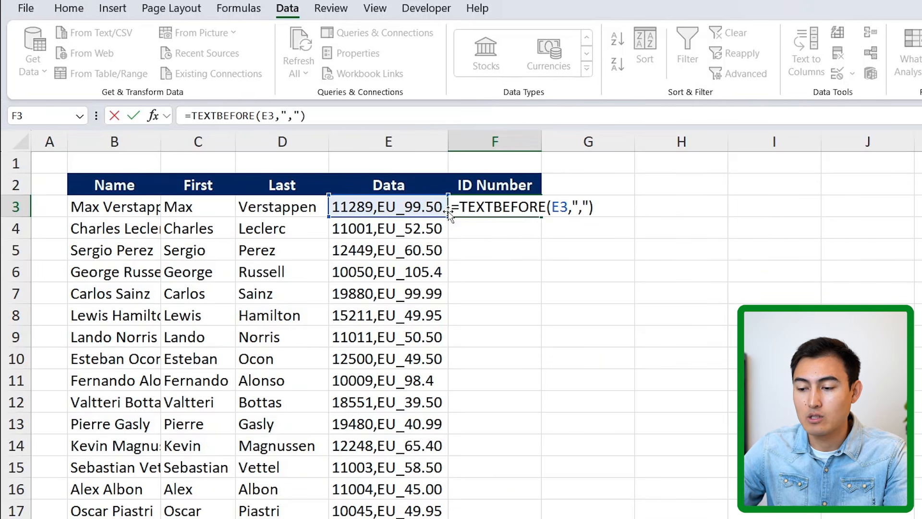
{"action": "key", "text": "Return"}
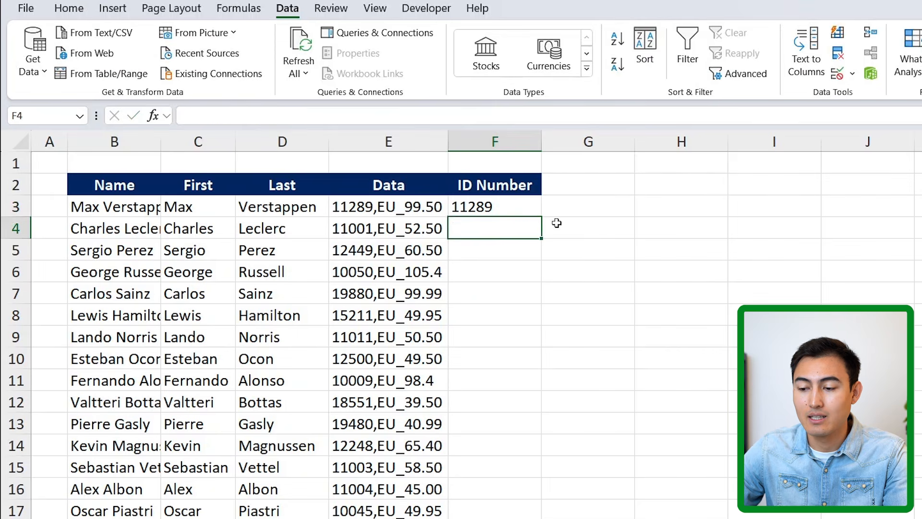
{"action": "left_click", "coordinate": [532, 211]}
{"action": "left_click_drag", "start_coordinate": [543, 219], "coordinate": [530, 516]}
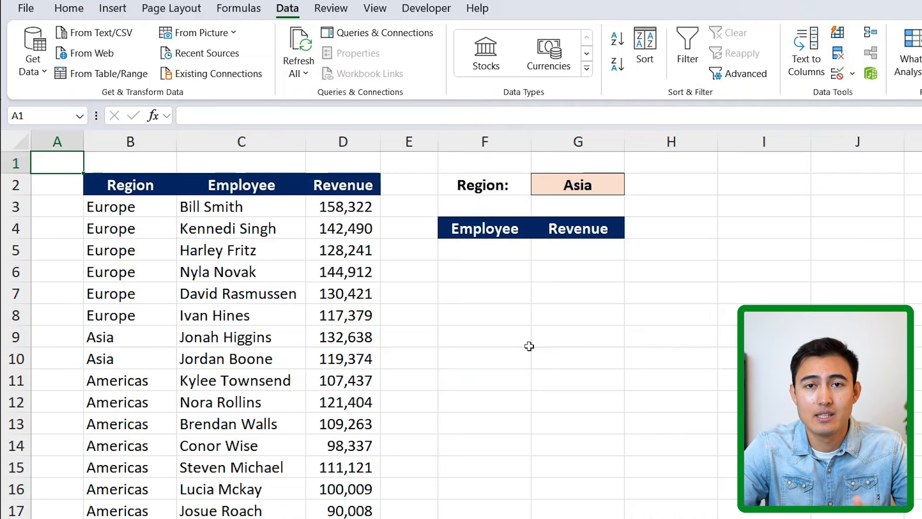
- Insert a 2-D clustered column chart from the Employee and Revenue data in C2:D8 and place it beside the table
{"action": "left_click", "coordinate": [166, 224]}
{"action": "left_click_drag", "start_coordinate": [141, 181], "coordinate": [336, 314]}
{"action": "left_click", "coordinate": [207, 186]}
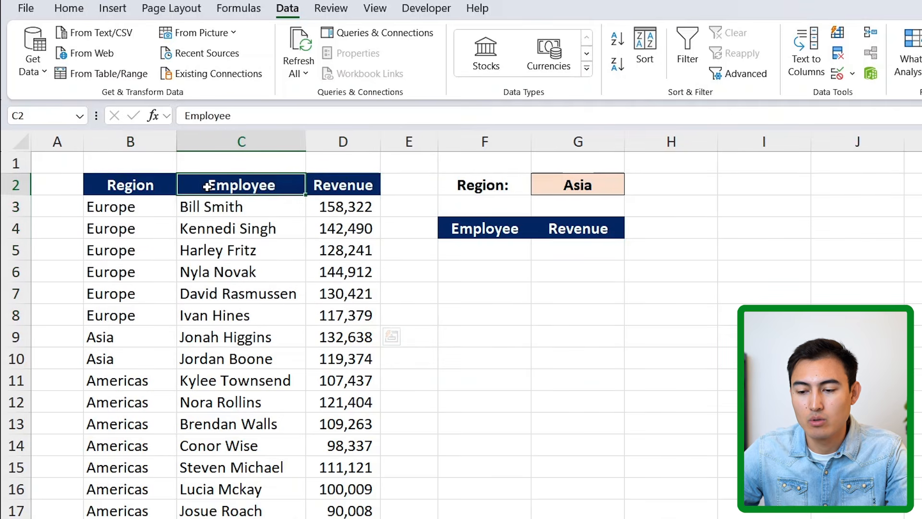
{"action": "key", "text": "shift+Down"}
{"action": "key", "text": "shift+Down"}
{"action": "key", "text": "shift+Down"}
{"action": "key", "text": "shift+Down"}
{"action": "key", "text": "shift+Down"}
{"action": "key", "text": "shift+Down"}
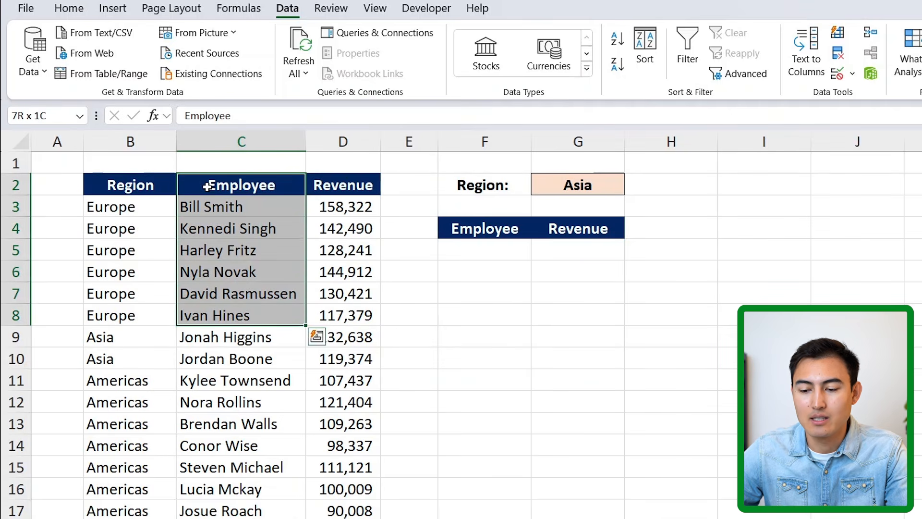
{"action": "key", "text": "shift+Right"}
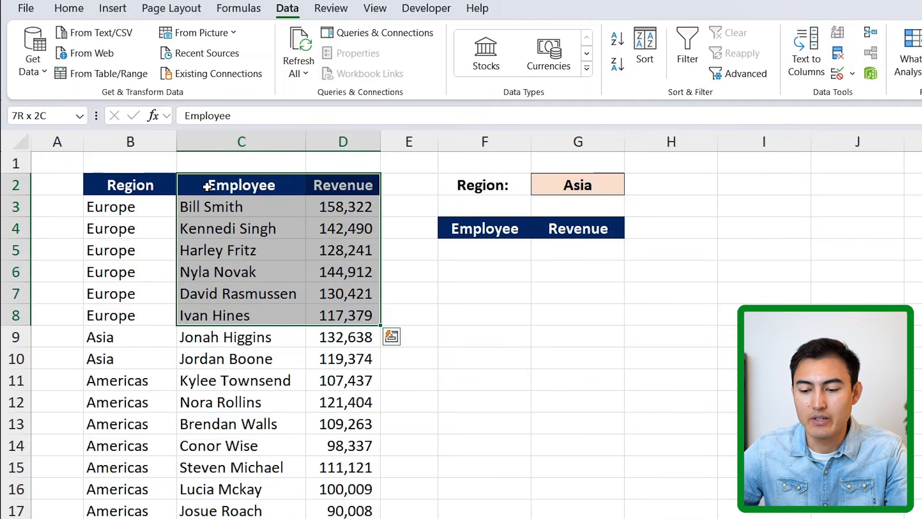
{"action": "left_click", "coordinate": [113, 9]}
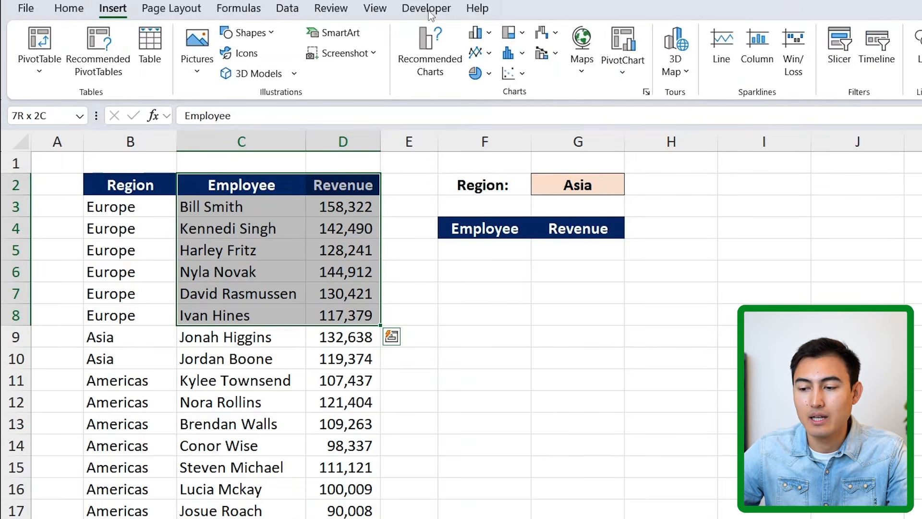
{"action": "left_click", "coordinate": [482, 33]}
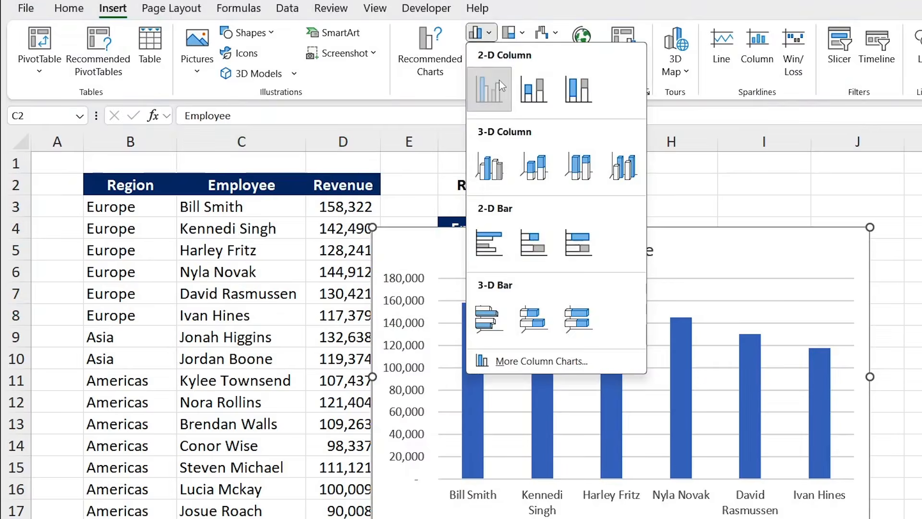
{"action": "left_click", "coordinate": [501, 86]}
{"action": "left_click_drag", "start_coordinate": [434, 247], "coordinate": [480, 185]}
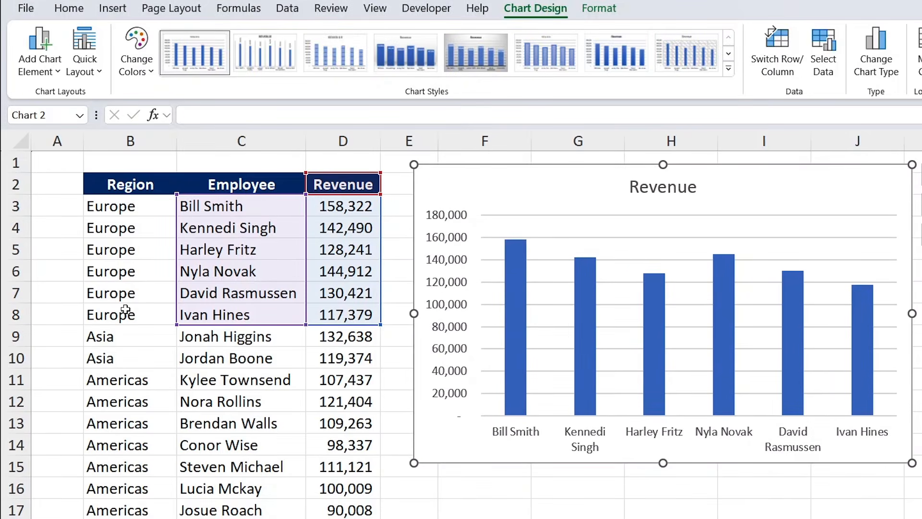
- Clear the last Europe record's region, employee and revenue in B8:D8
{"action": "left_click", "coordinate": [133, 295]}
{"action": "key", "text": "Right"}
{"action": "key", "text": "Down"}
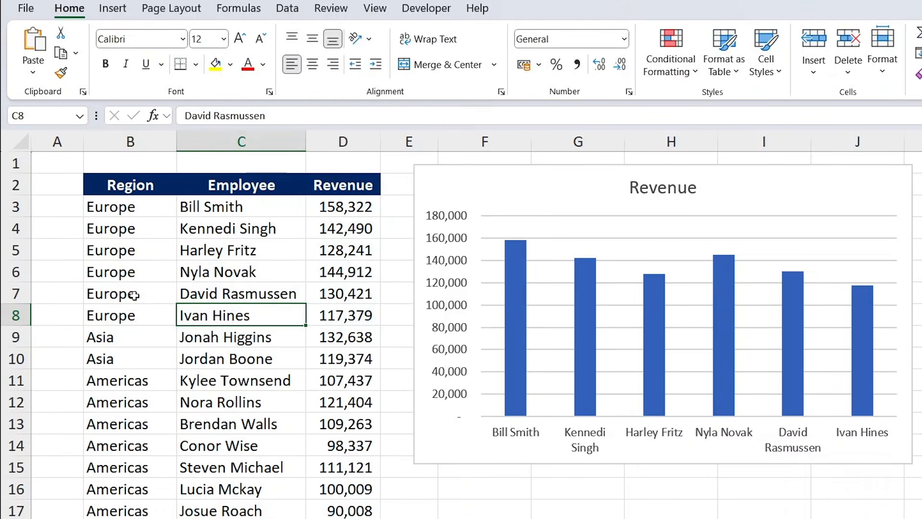
{"action": "key", "text": "Left"}
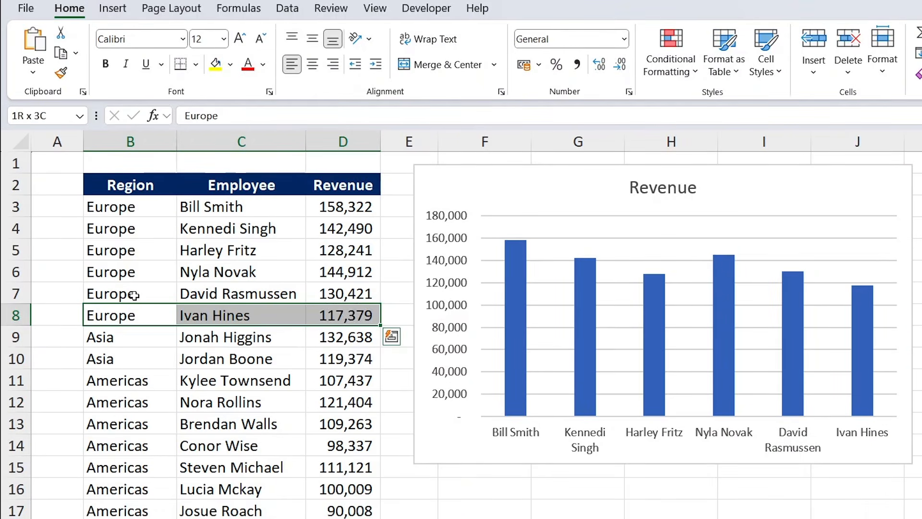
{"action": "key", "text": "Delete"}
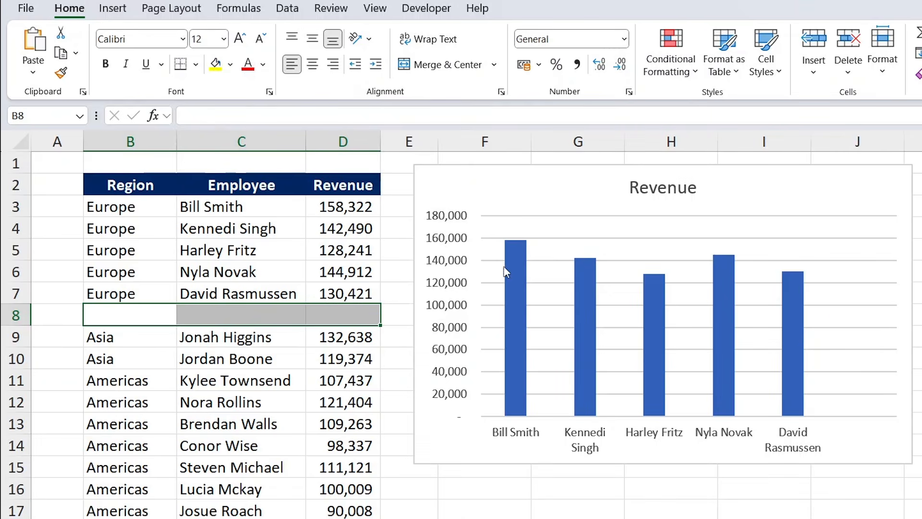
- Clear the fourth Europe record's region, employee and revenue in B6:D6
{"action": "key", "text": "Up"}
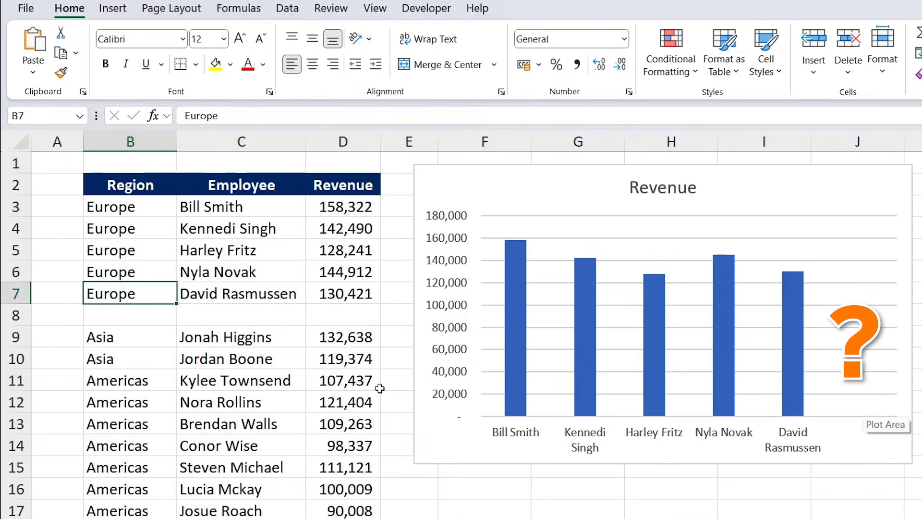
{"action": "key", "text": "Up"}
{"action": "key", "text": "shift+Right"}
{"action": "key", "text": "shift+Right"}
{"action": "key", "text": "Delete"}
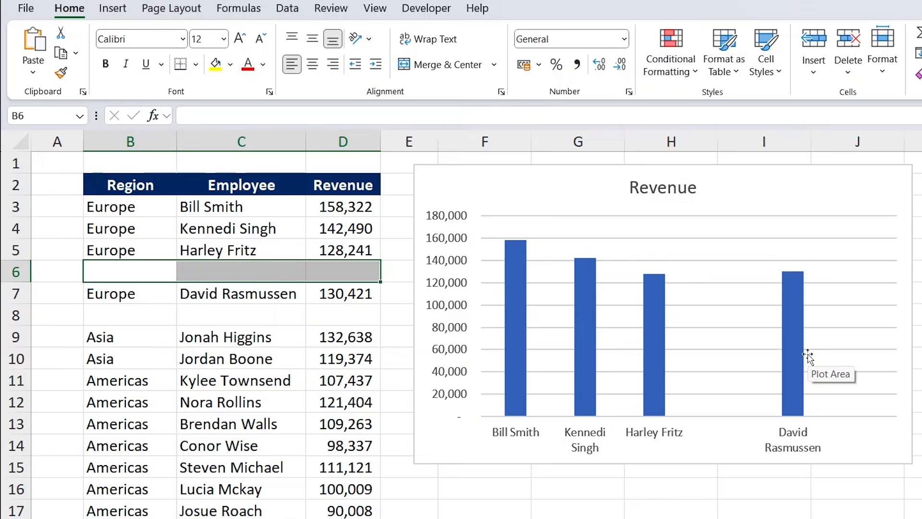
- Undo the clearing of both Europe records and delete the Revenue column chart
{"action": "key", "text": "ctrl+z"}
{"action": "key", "text": "ctrl+z"}
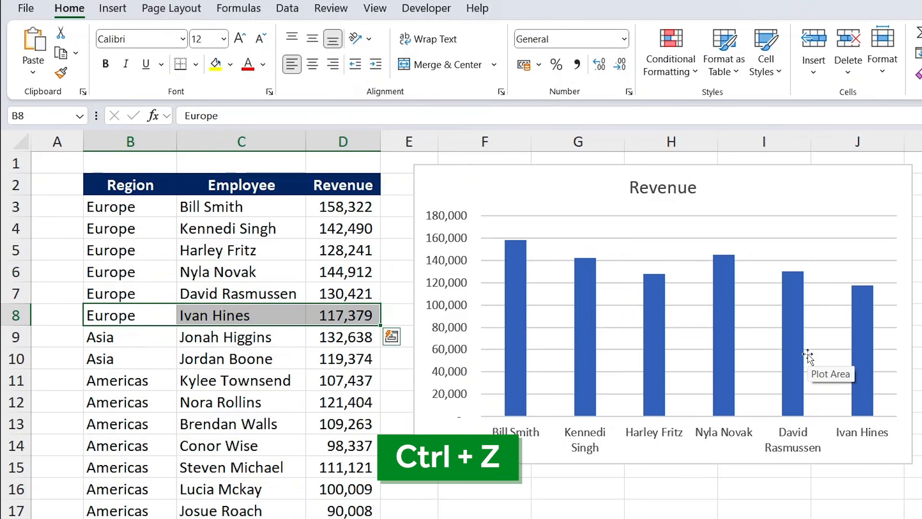
{"action": "left_click", "coordinate": [433, 460]}
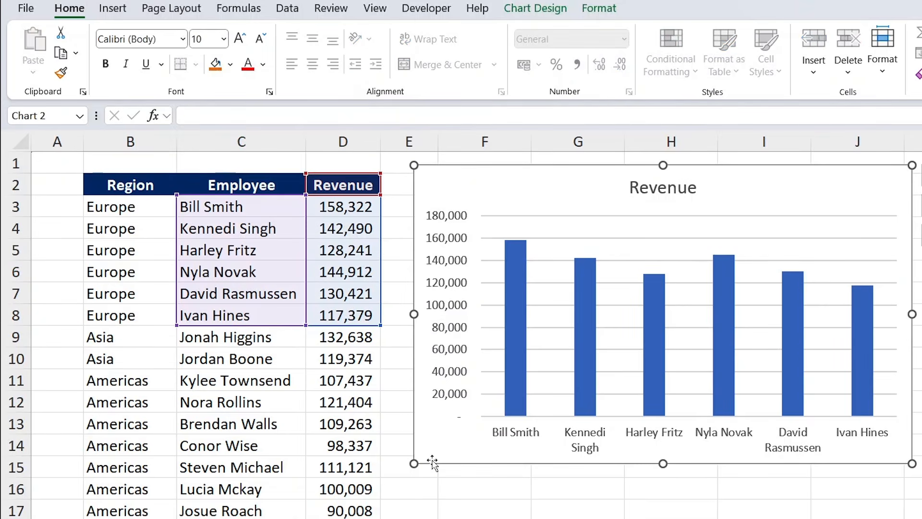
{"action": "key", "text": "Delete"}
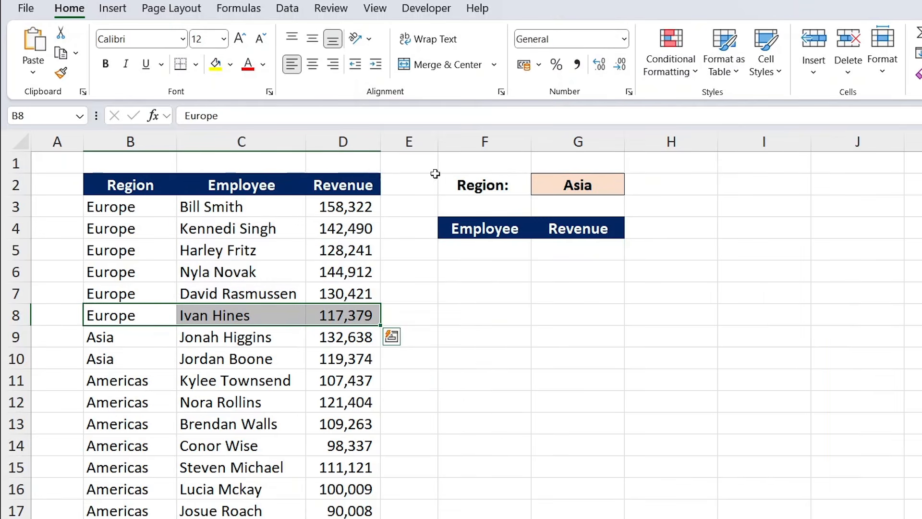
- Begin a FILTER formula in F5 with the employee and revenue range C3:D22 as its array
{"action": "left_click", "coordinate": [481, 246]}
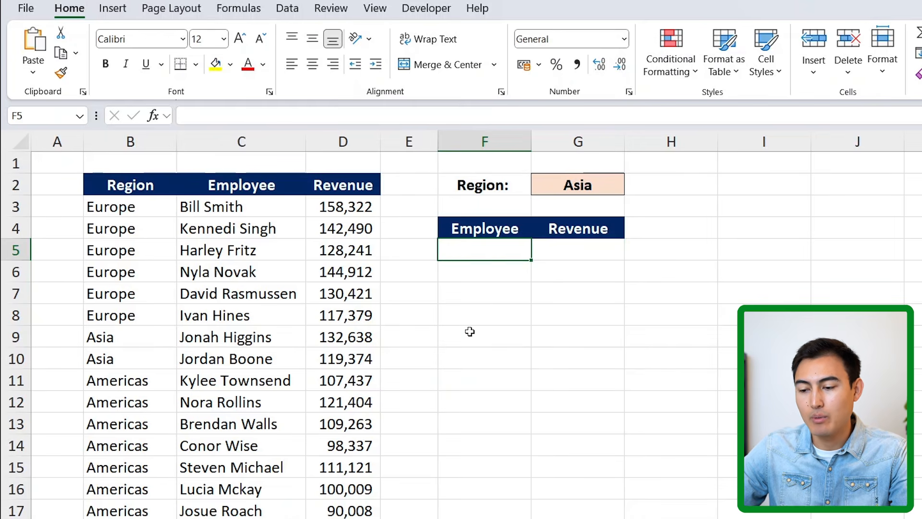
{"action": "type", "text": "=fi"}
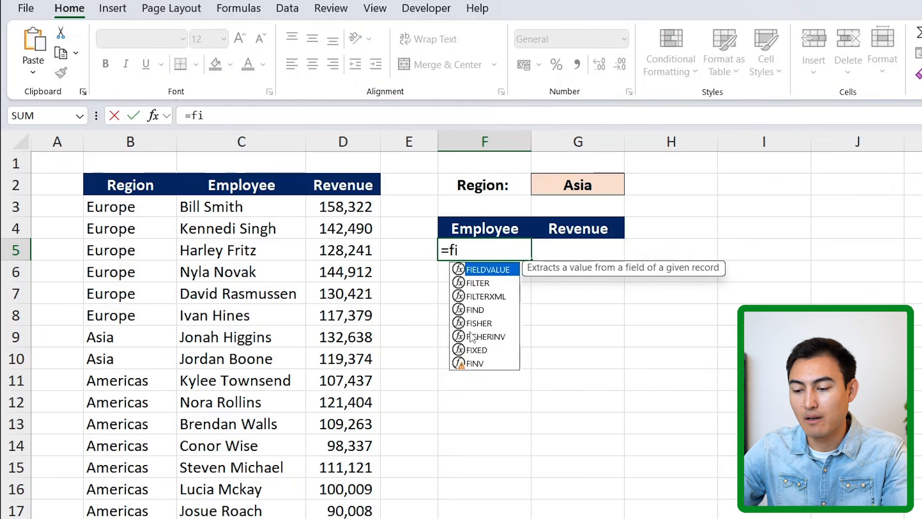
{"action": "type", "text": "lt"}
{"action": "key", "text": "Tab"}
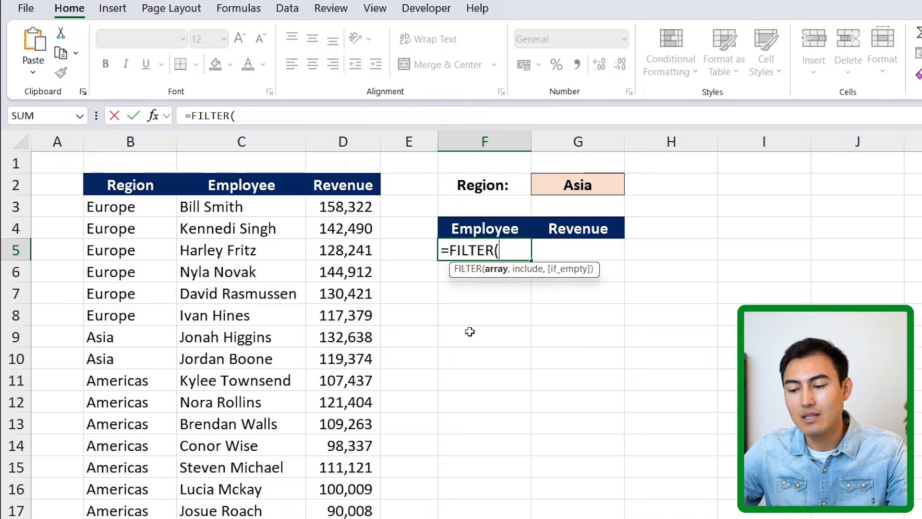
{"action": "left_click", "coordinate": [245, 205]}
{"action": "key", "text": "ctrl+shift+Down"}
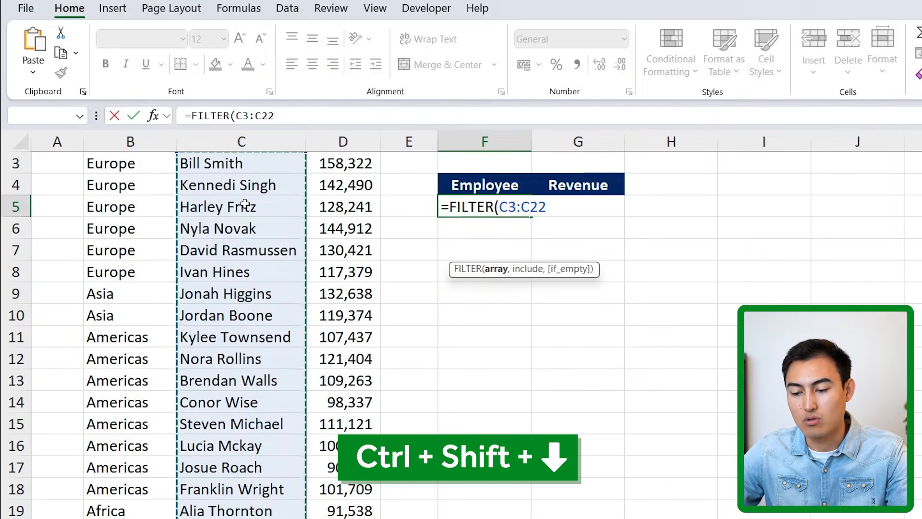
{"action": "key", "text": "ctrl+shift+Right"}
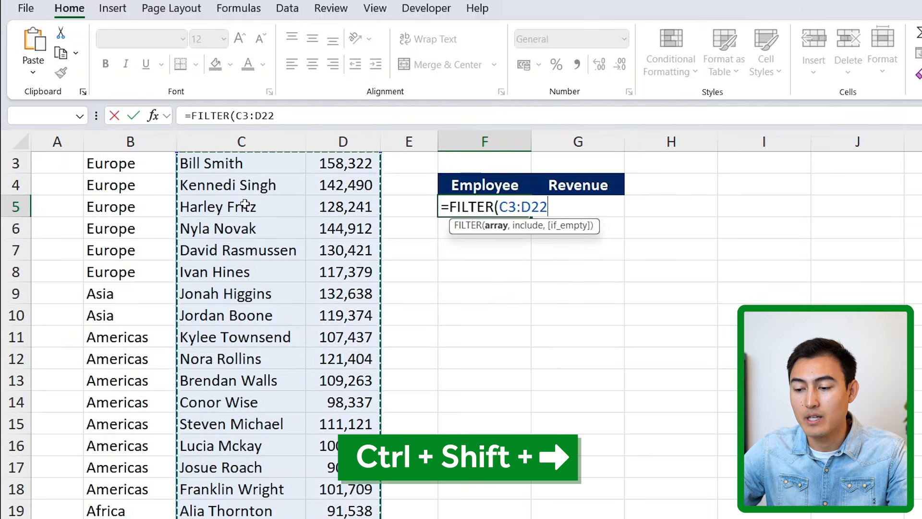
{"action": "scroll", "coordinate": [418, 275], "scroll_direction": "up", "scroll_amount": 1}
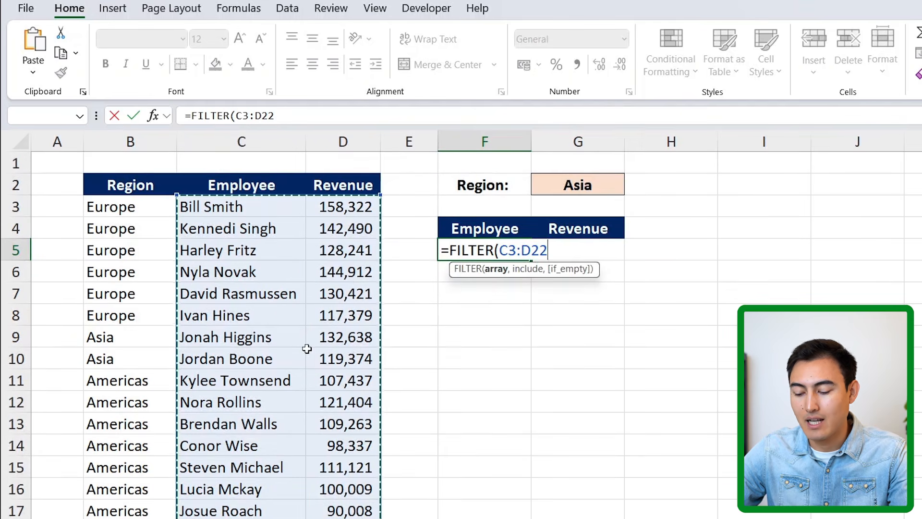
- Complete the FILTER formula in F5 with the include condition G2=B3:B22 and enter it
{"action": "type", "text": ","}
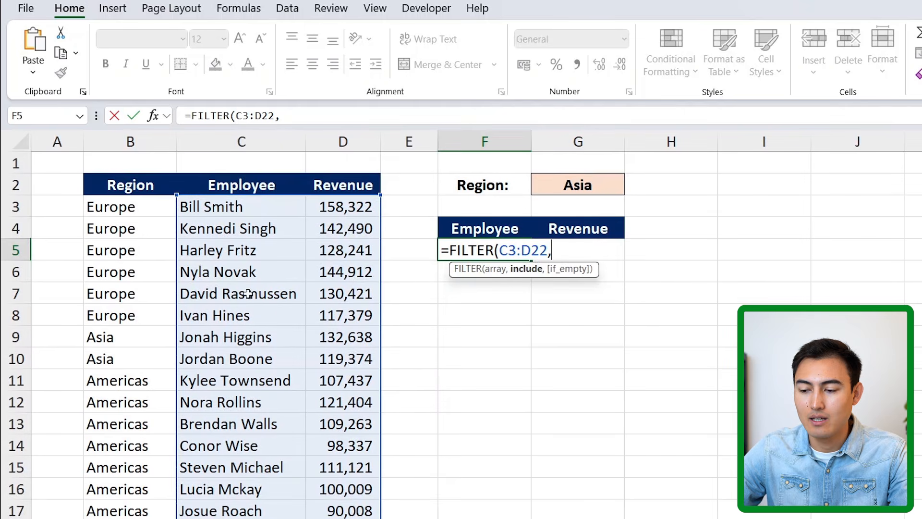
{"action": "left_click", "coordinate": [594, 184]}
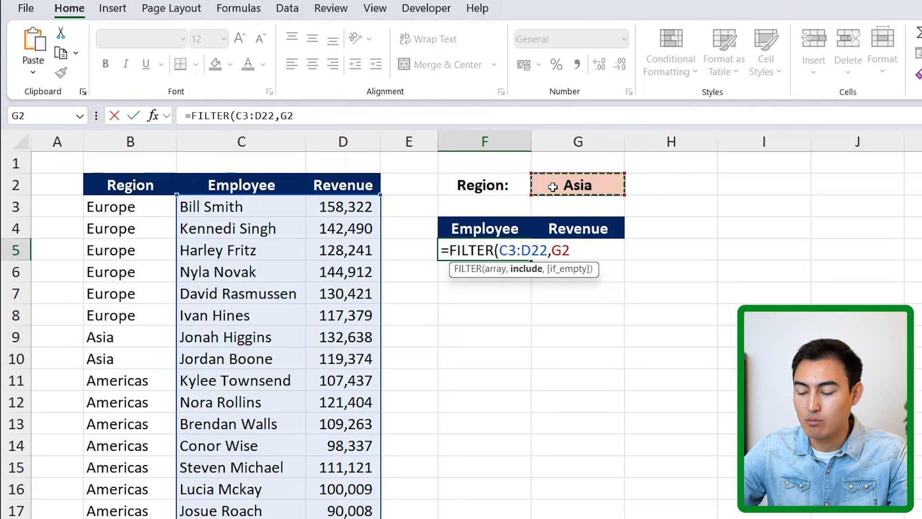
{"action": "type", "text": "="}
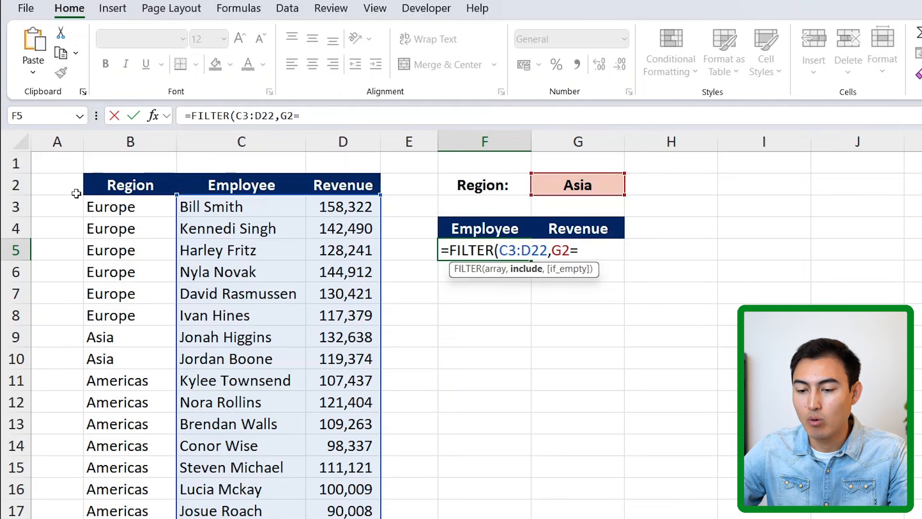
{"action": "left_click", "coordinate": [132, 210]}
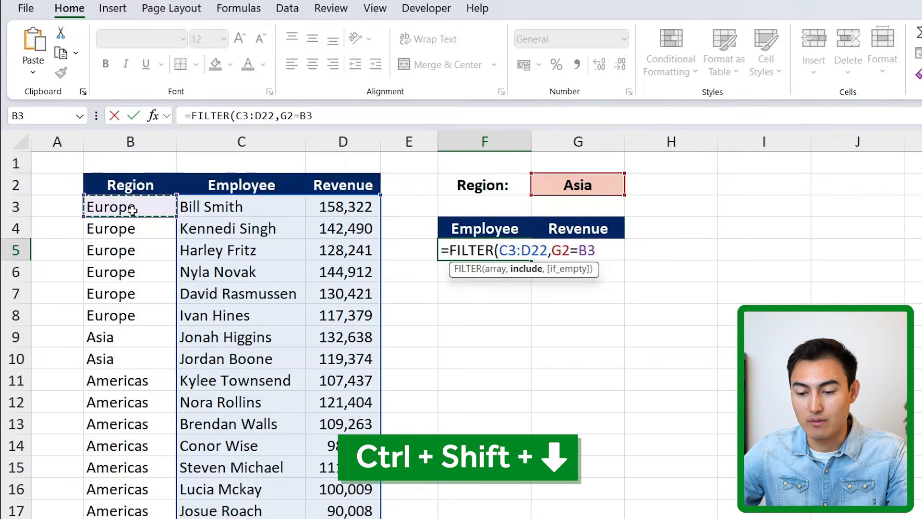
{"action": "key", "text": "ctrl+shift+Down"}
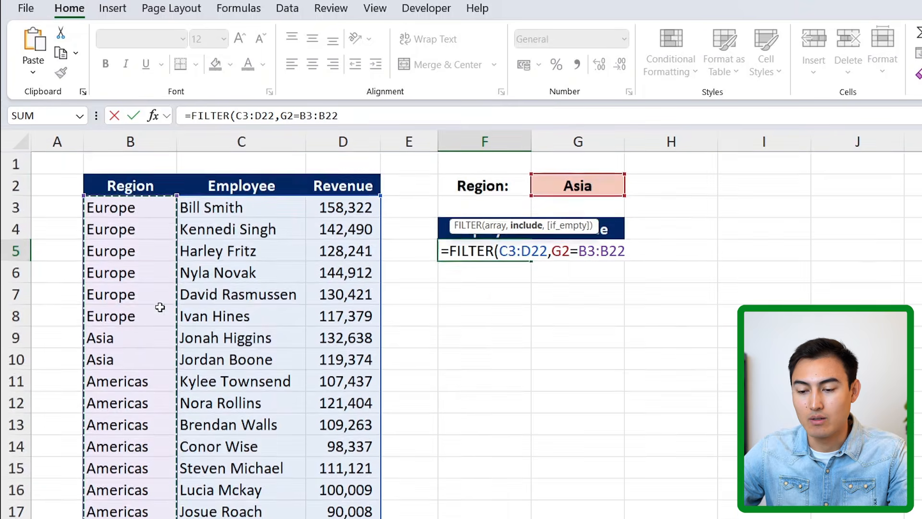
{"action": "type", "text": ")"}
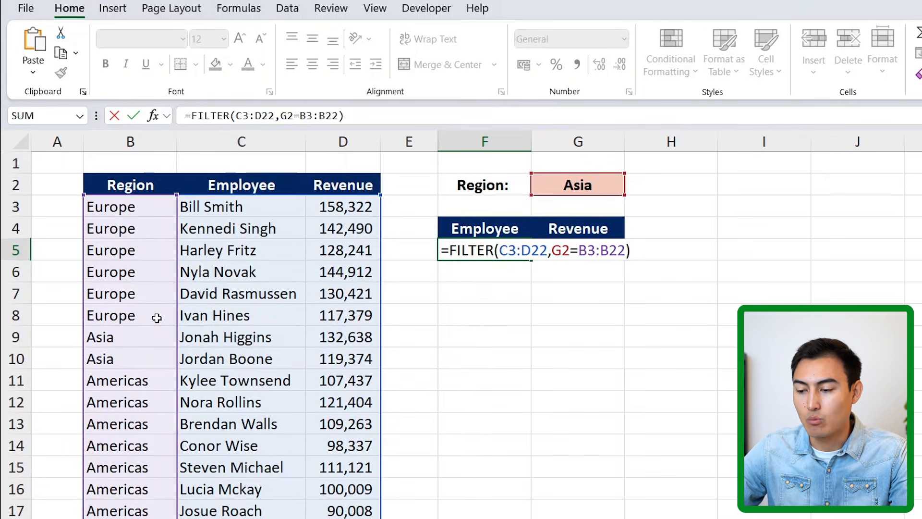
{"action": "key", "text": "Return"}
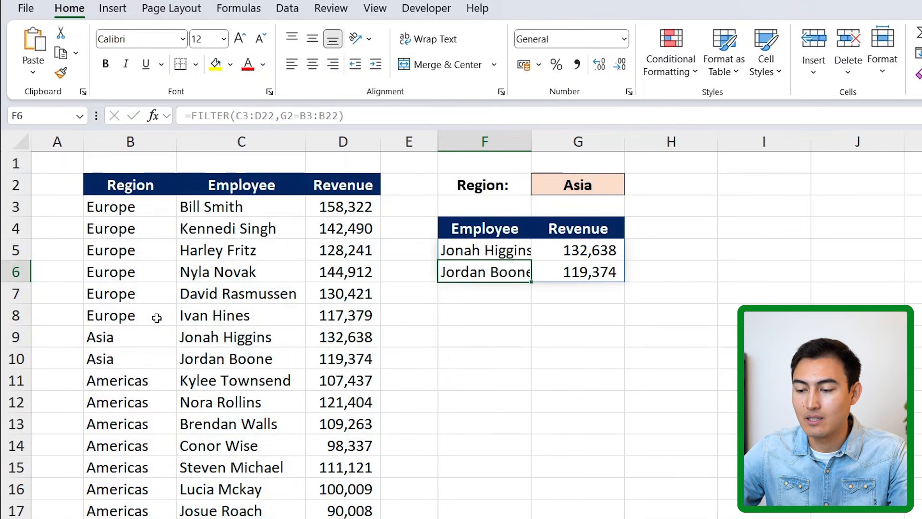
{"action": "key", "text": "Up"}
- Switch the region selection in G2 to Europe
{"action": "left_click", "coordinate": [606, 184]}
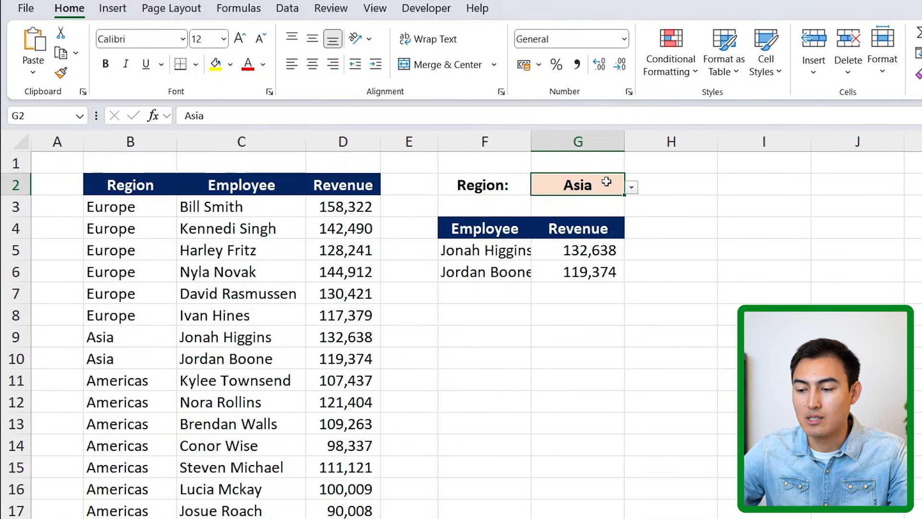
{"action": "left_click", "coordinate": [631, 187]}
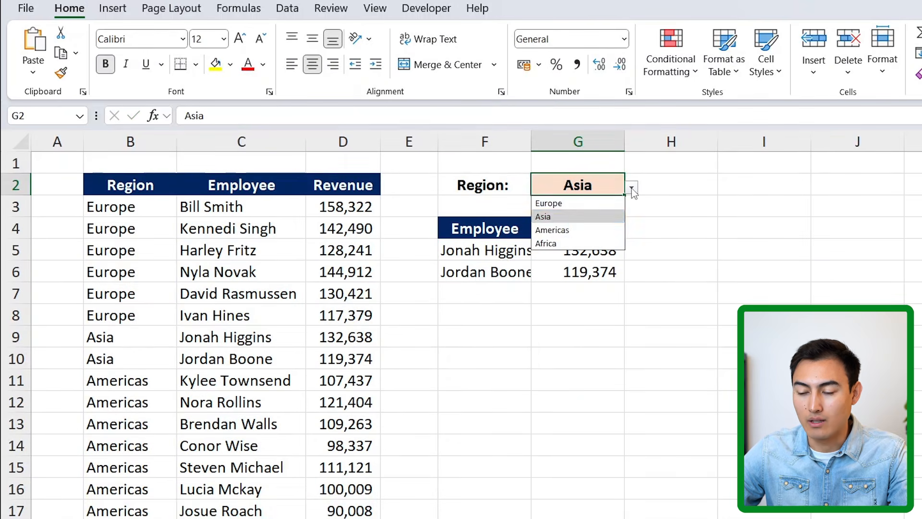
{"action": "left_click", "coordinate": [570, 204]}
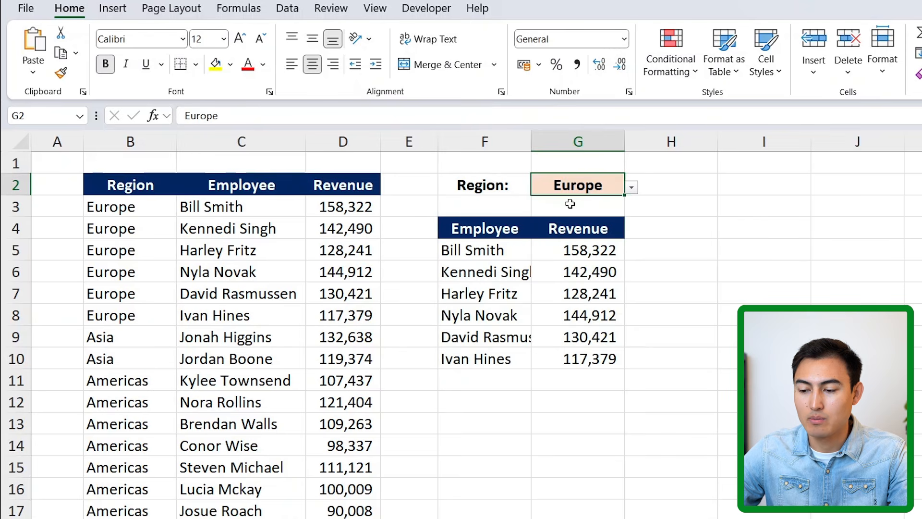
- Insert a 2-D clustered column chart from the filtered employee and revenue list and move it slightly closer to the list
{"action": "left_click", "coordinate": [469, 269]}
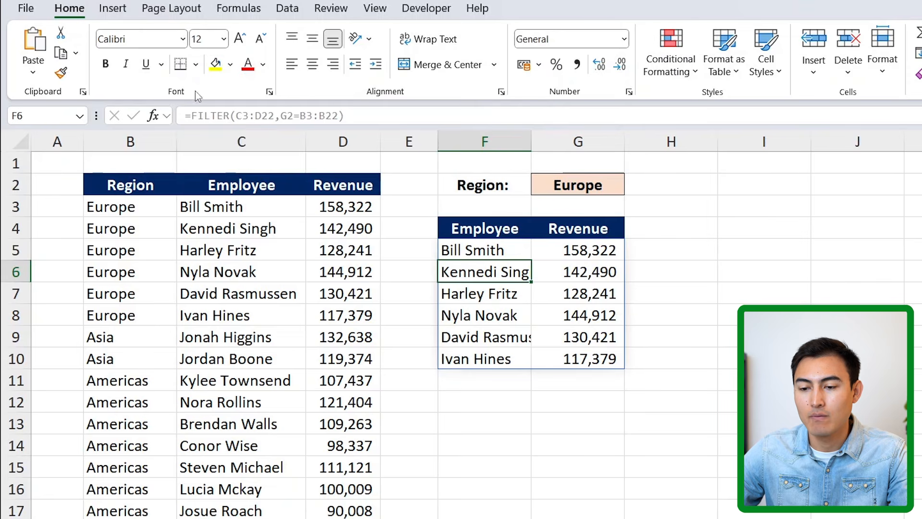
{"action": "left_click", "coordinate": [119, 11]}
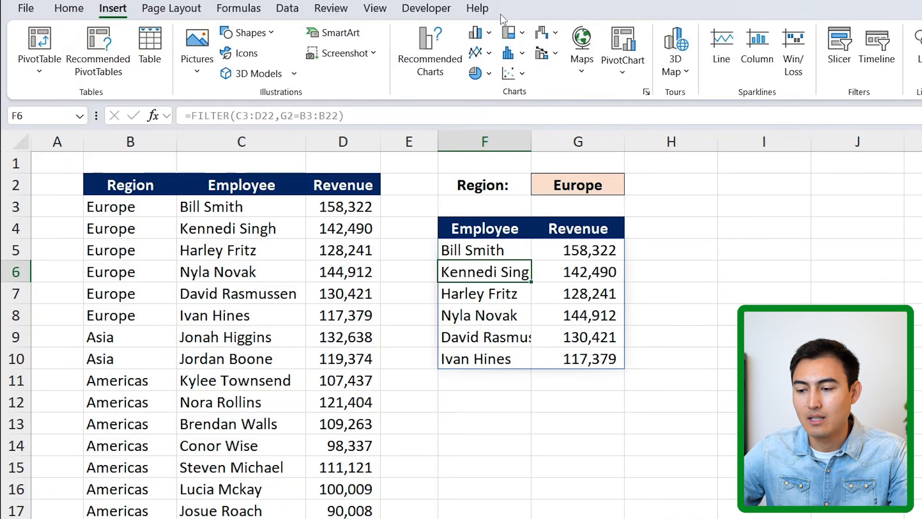
{"action": "left_click", "coordinate": [482, 32]}
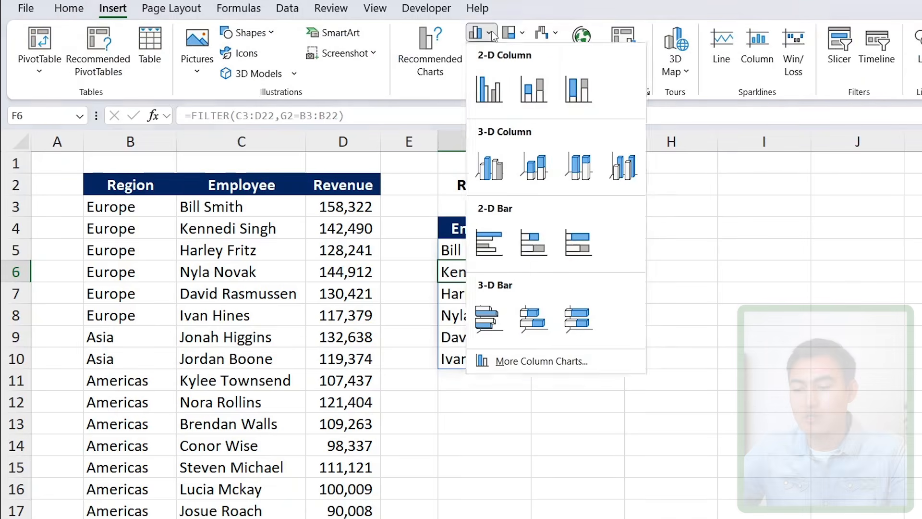
{"action": "left_click", "coordinate": [485, 91]}
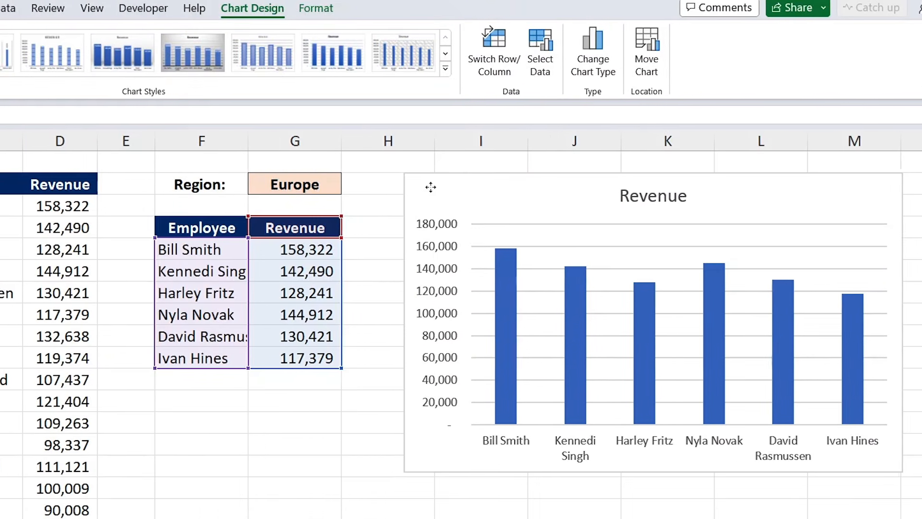
{"action": "left_click_drag", "start_coordinate": [431, 188], "coordinate": [410, 190]}
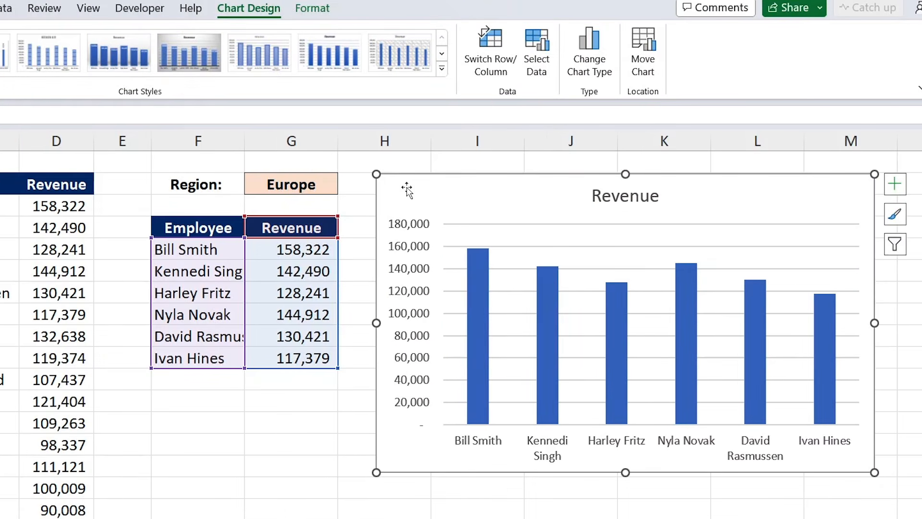
- Test the dynamic list and chart by setting the region in G2 to Asia and to Americas
{"action": "left_click", "coordinate": [304, 187]}
{"action": "left_click", "coordinate": [345, 187]}
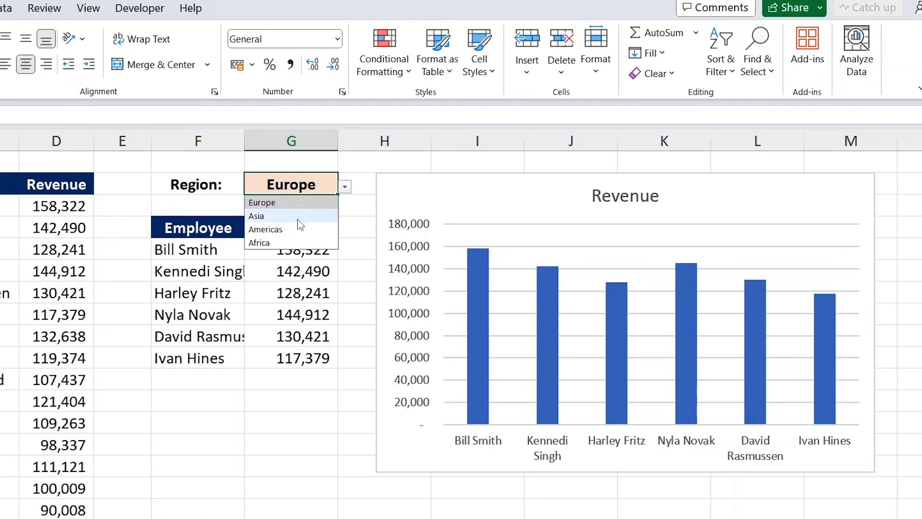
{"action": "left_click", "coordinate": [269, 216]}
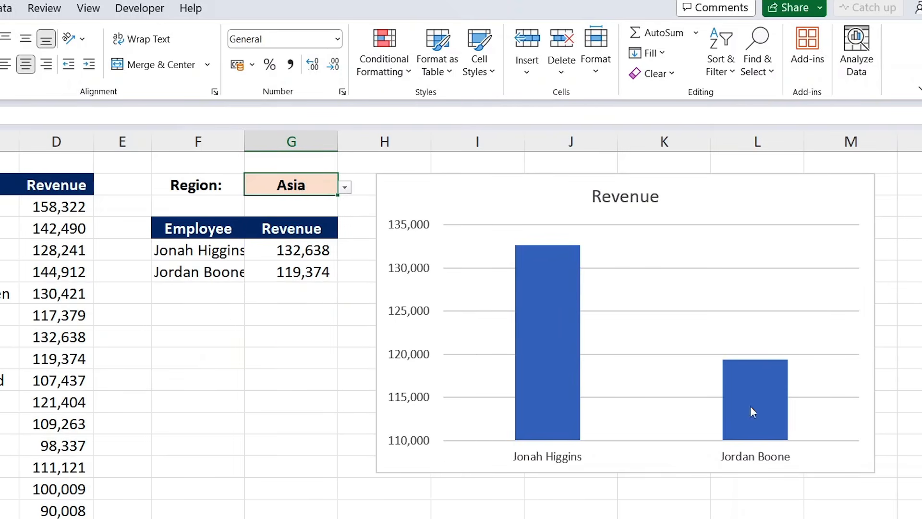
{"action": "left_click", "coordinate": [345, 188]}
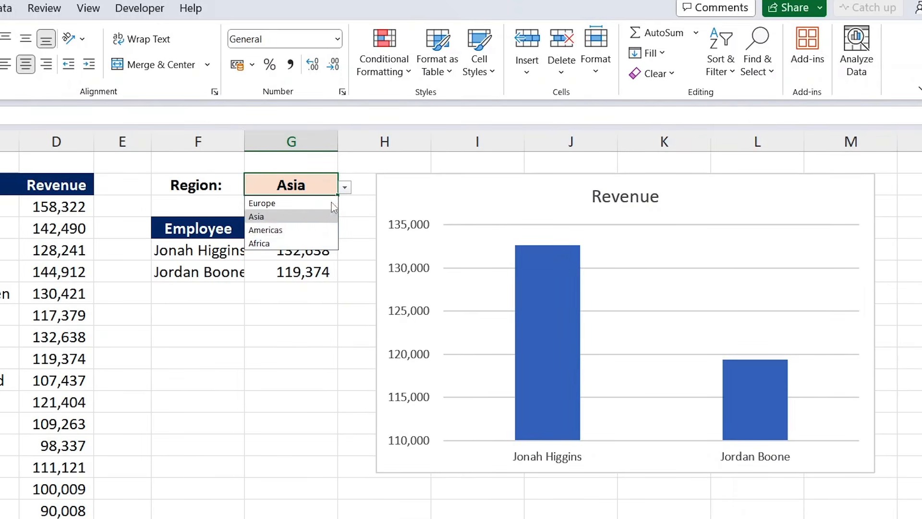
{"action": "left_click", "coordinate": [296, 231]}
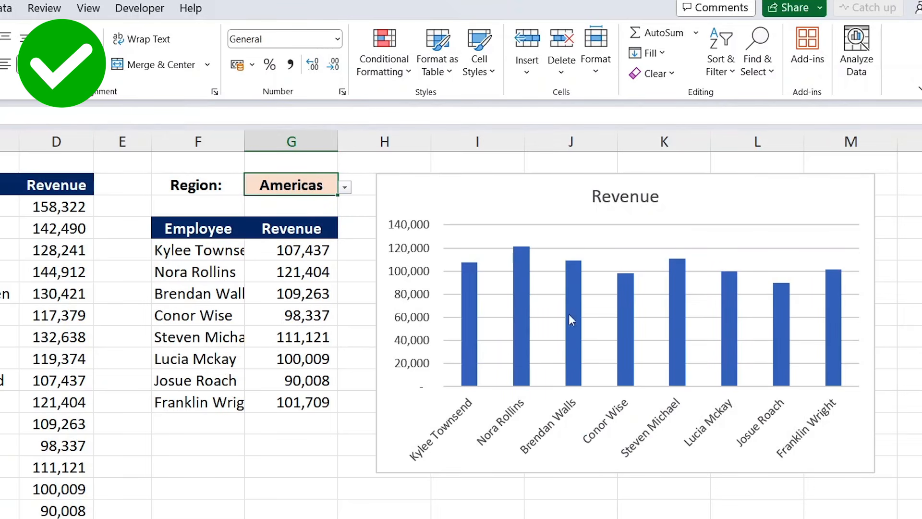
- Reopen the region choices in G2 and set the region back to Europe
{"action": "left_click", "coordinate": [345, 188]}
{"action": "left_click", "coordinate": [345, 188]}
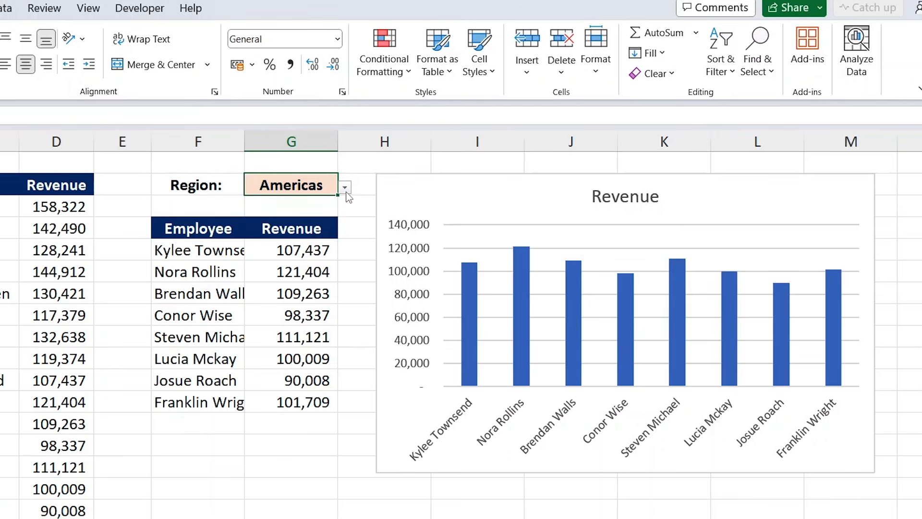
{"action": "key", "text": "alt+Down"}
{"action": "key", "text": "Down"}
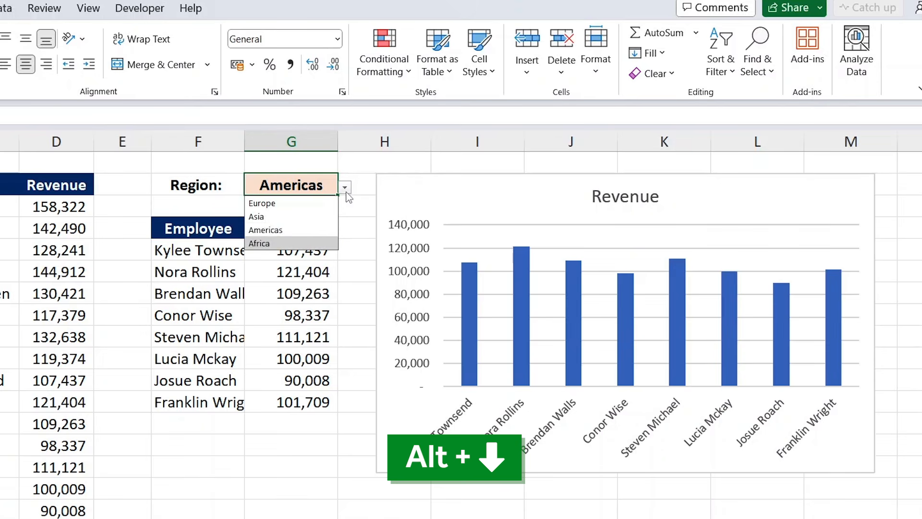
{"action": "key", "text": "Up"}
{"action": "key", "text": "Up"}
{"action": "key", "text": "Up"}
{"action": "key", "text": "Return"}
- Set the region in G2 to Asia
{"action": "key", "text": "alt+Down"}
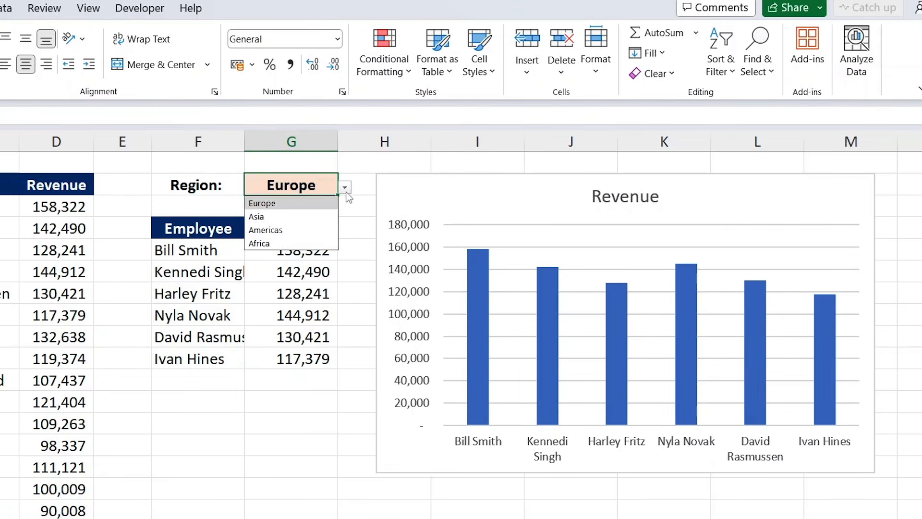
{"action": "key", "text": "Down"}
{"action": "key", "text": "Return"}
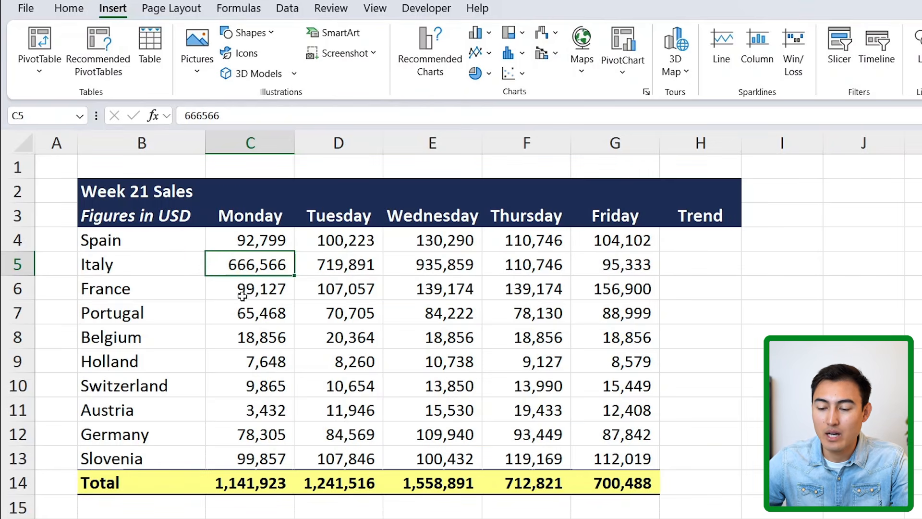
- Insert the recommended Clustered Column chart for the Week 21 sales data in B4:G14 and delete it again
{"action": "left_click", "coordinate": [128, 274]}
{"action": "key", "text": "Up"}
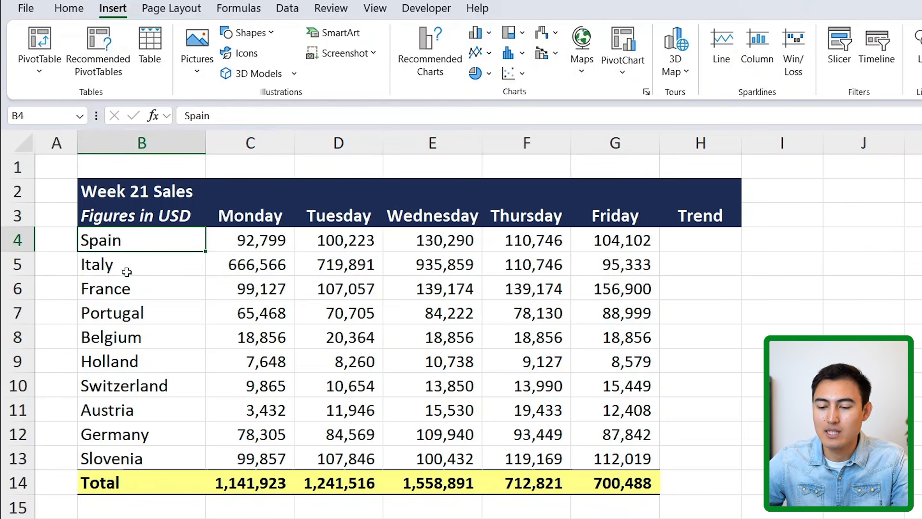
{"action": "key", "text": "ctrl+shift+Right"}
{"action": "key", "text": "ctrl+shift+Down"}
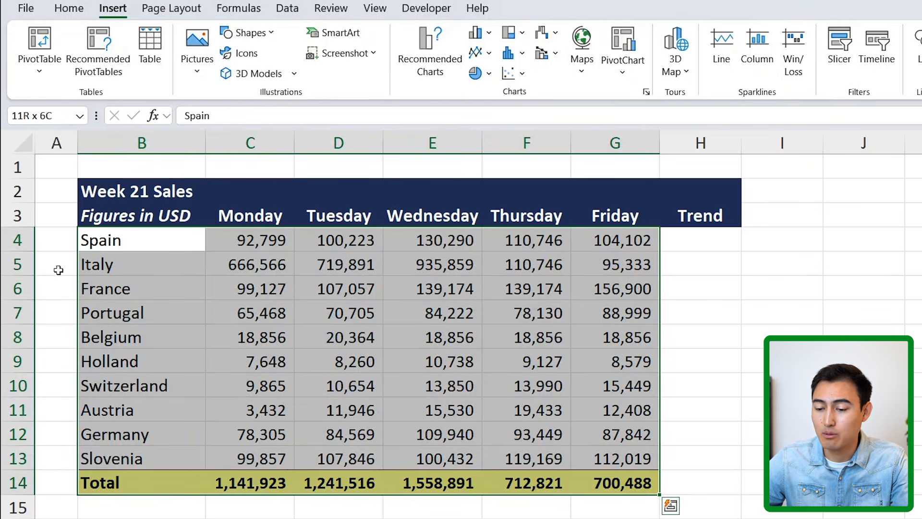
{"action": "left_click", "coordinate": [432, 69]}
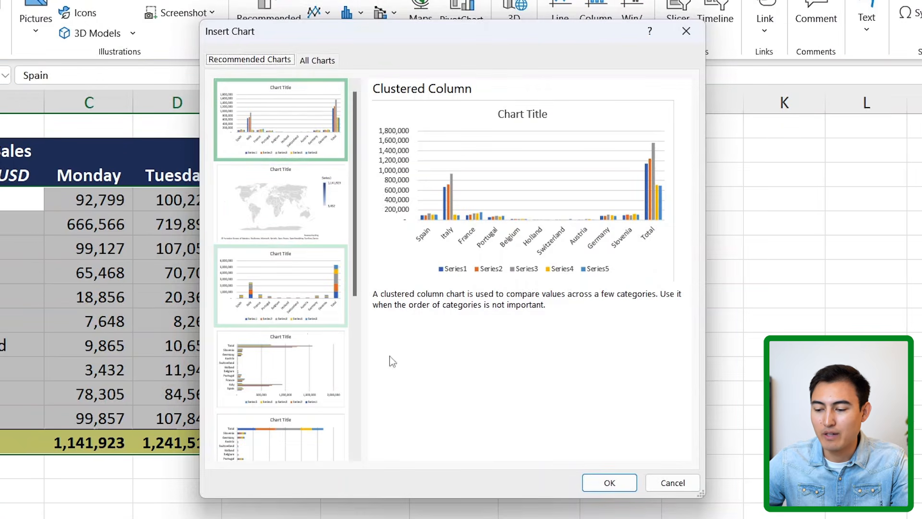
{"action": "left_click", "coordinate": [605, 483]}
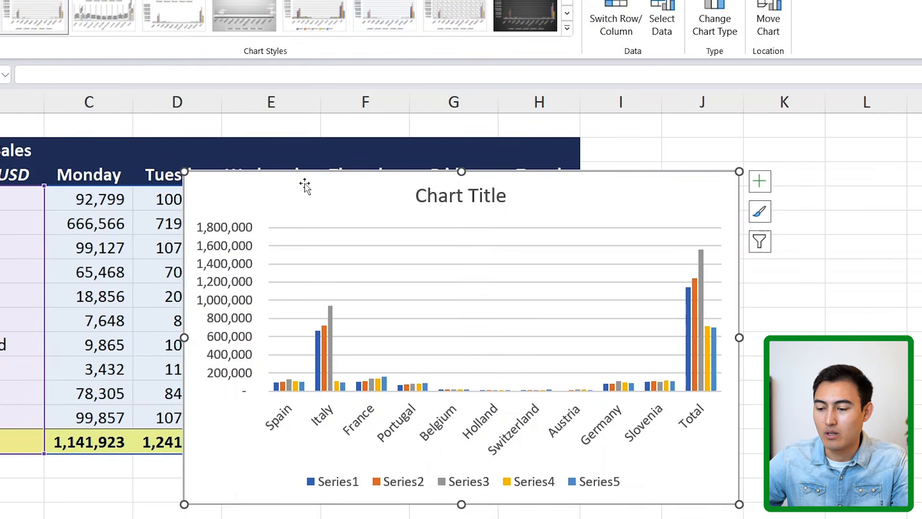
{"action": "key", "text": "Delete"}
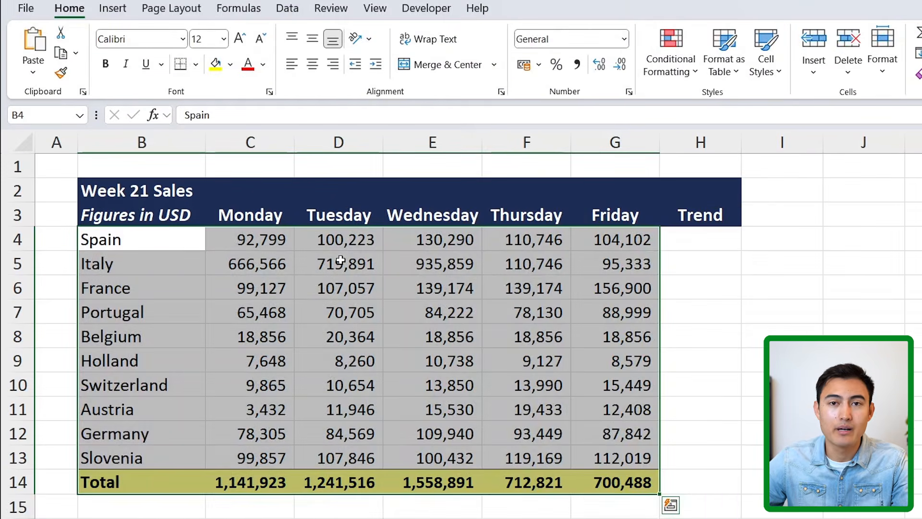
- Create a line sparkline in H4 from Spain's Monday to Friday sales C4:G4 and fill it down to the Total row, H14
{"action": "key", "text": "Right"}
{"action": "key", "text": "Right"}
{"action": "key", "text": "Right"}
{"action": "key", "text": "Right"}
{"action": "key", "text": "Right"}
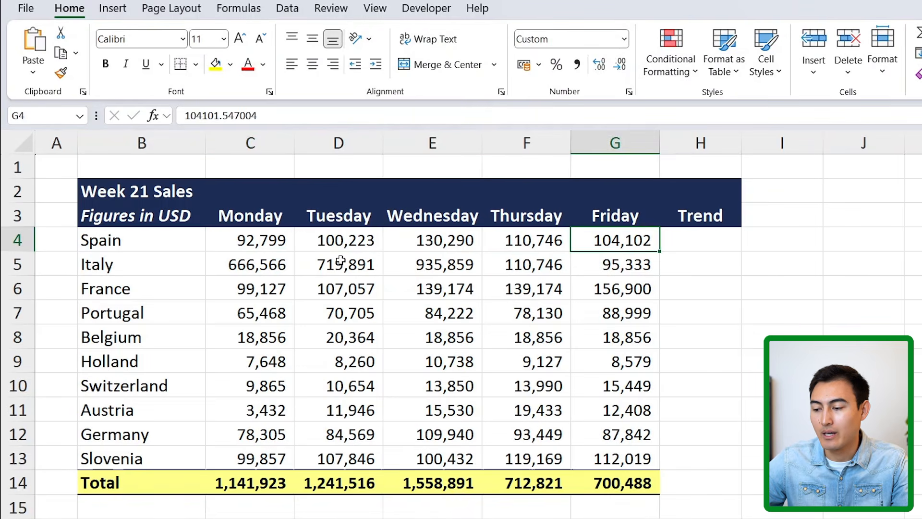
{"action": "key", "text": "Right"}
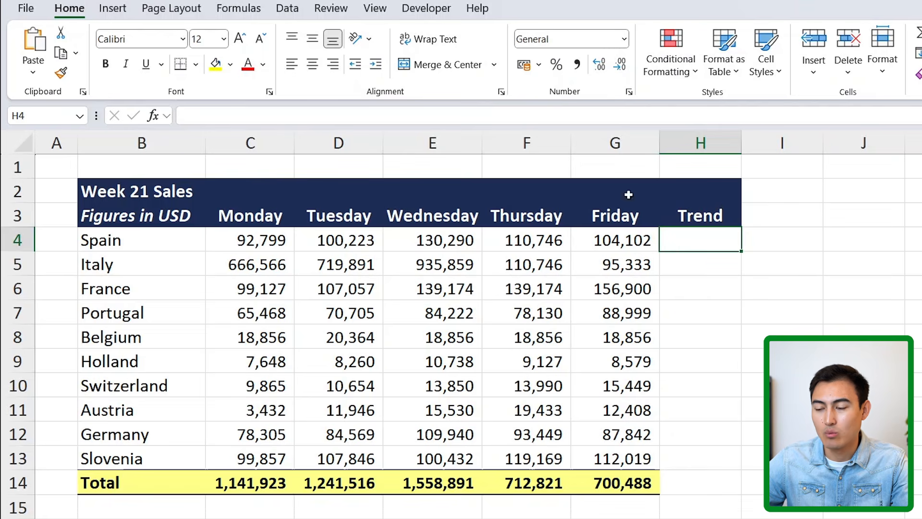
{"action": "left_click", "coordinate": [112, 19]}
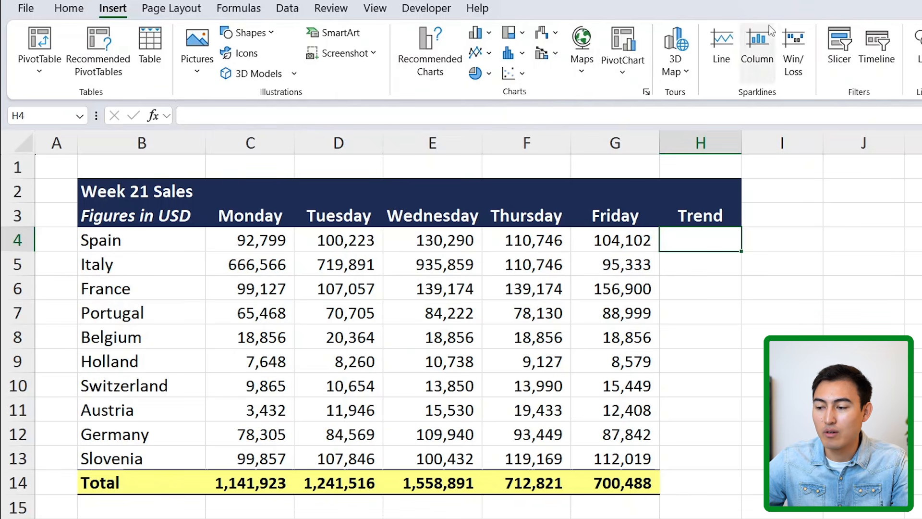
{"action": "left_click", "coordinate": [723, 45]}
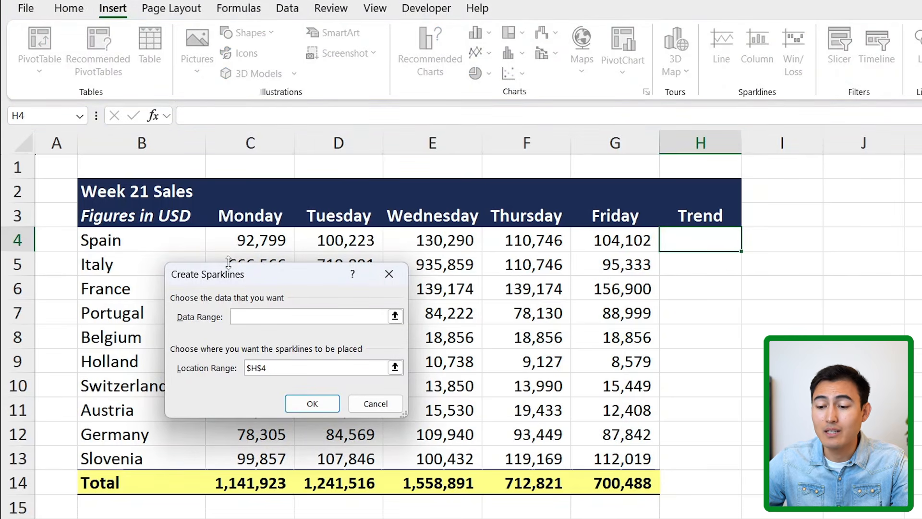
{"action": "left_click_drag", "start_coordinate": [234, 244], "coordinate": [595, 241]}
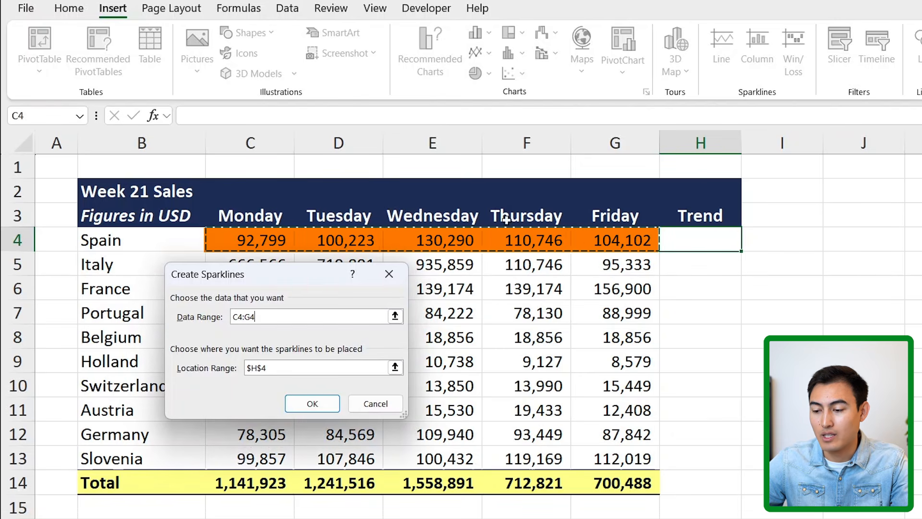
{"action": "left_click", "coordinate": [310, 404]}
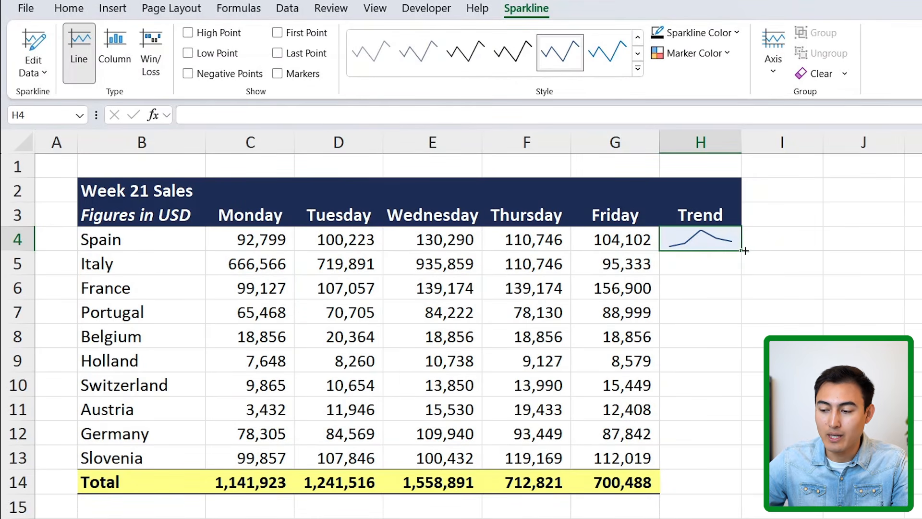
{"action": "left_click_drag", "start_coordinate": [744, 254], "coordinate": [734, 497]}
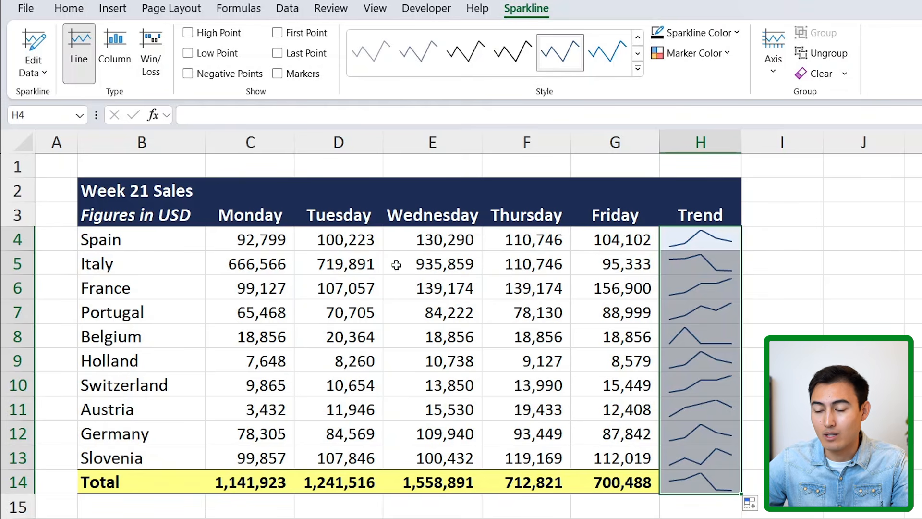
- Change the sparklines in H4:H14 to the Column type, mark their high points and colour the sparklines orange
{"action": "left_click", "coordinate": [107, 44]}
{"action": "left_click", "coordinate": [188, 34]}
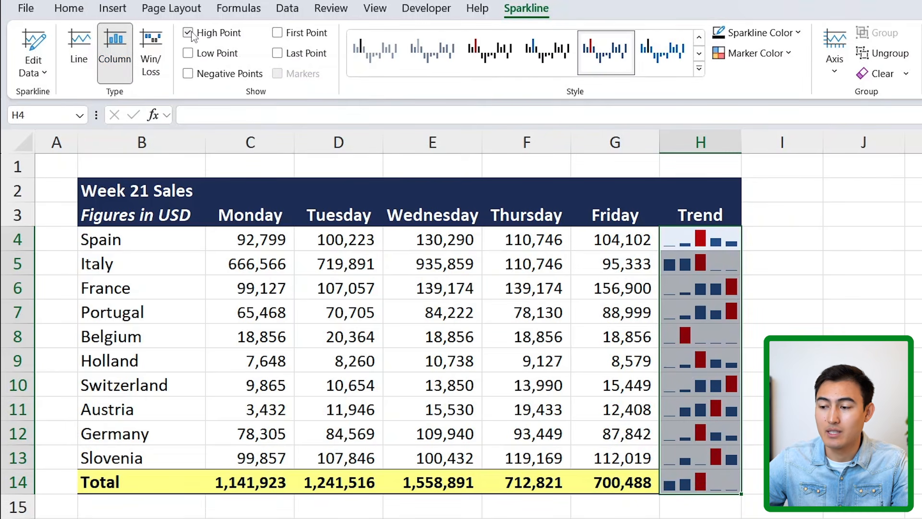
{"action": "left_click", "coordinate": [799, 34]}
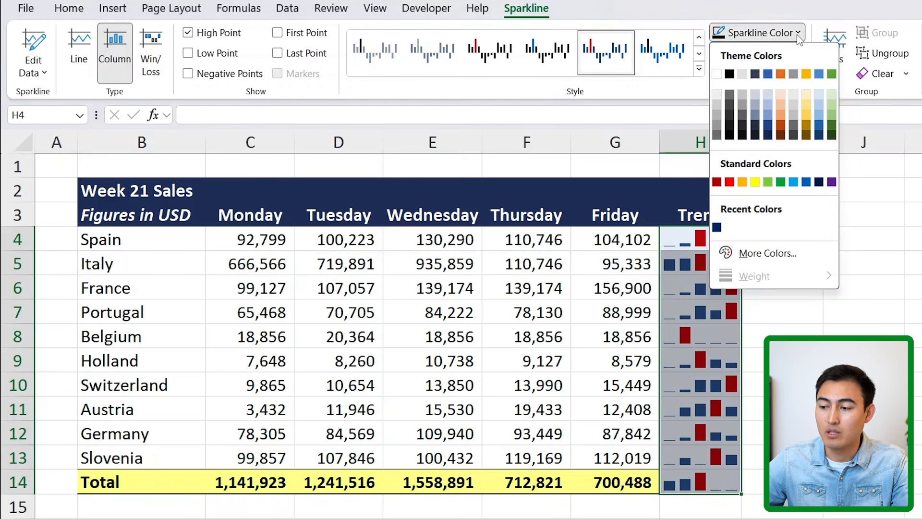
{"action": "left_click", "coordinate": [780, 74]}
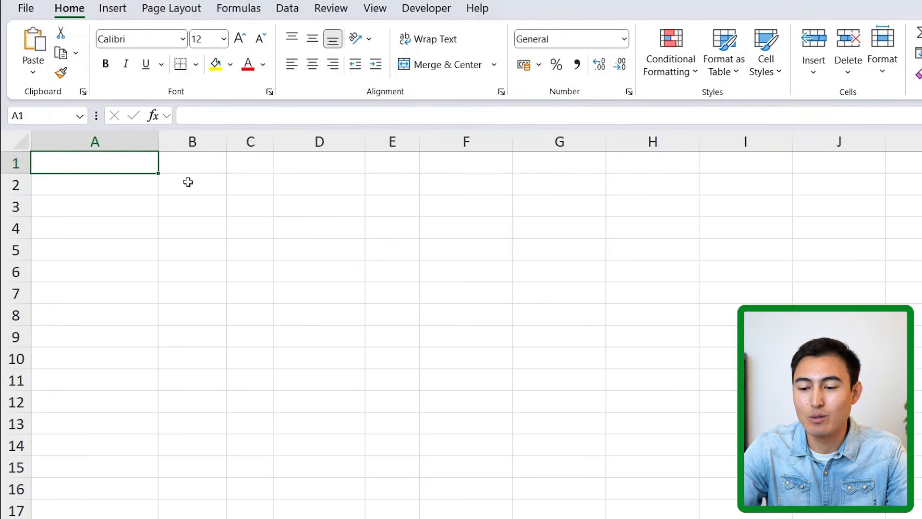
- Import the table from the Desktop picture "image to text" into the sheet starting at B2, inserting the data without reviewing it
{"action": "left_click", "coordinate": [187, 181]}
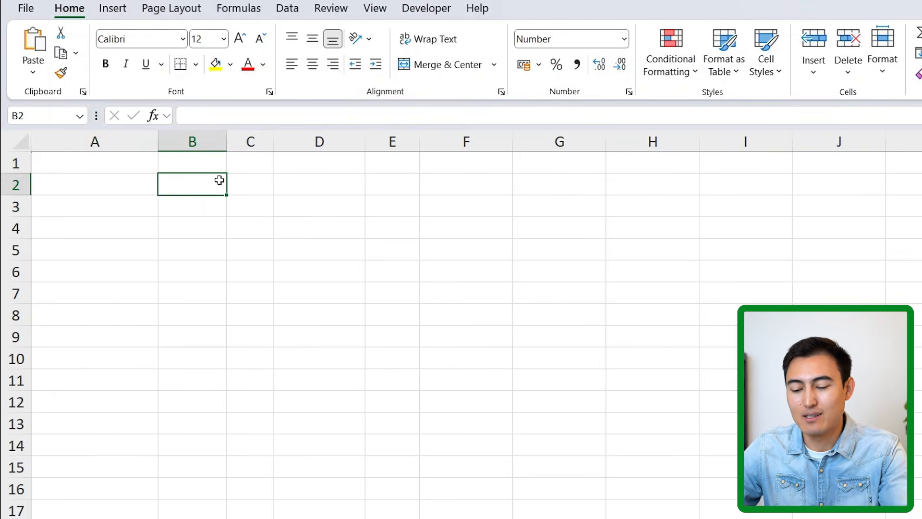
{"action": "type", "text": "this"}
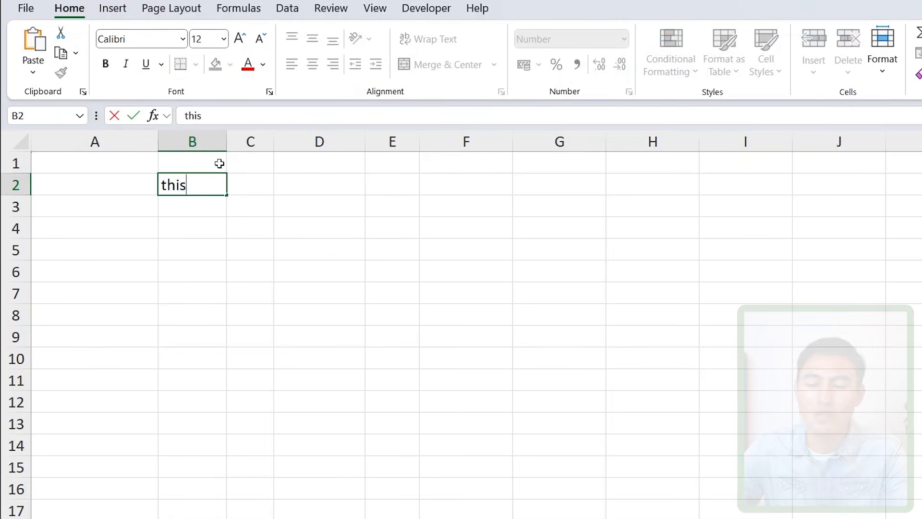
{"action": "key", "text": "Escape"}
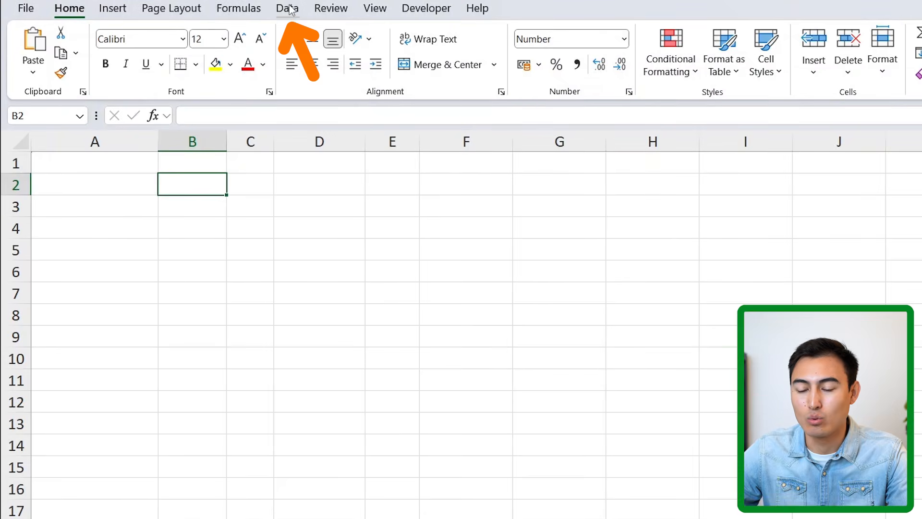
{"action": "left_click", "coordinate": [288, 8]}
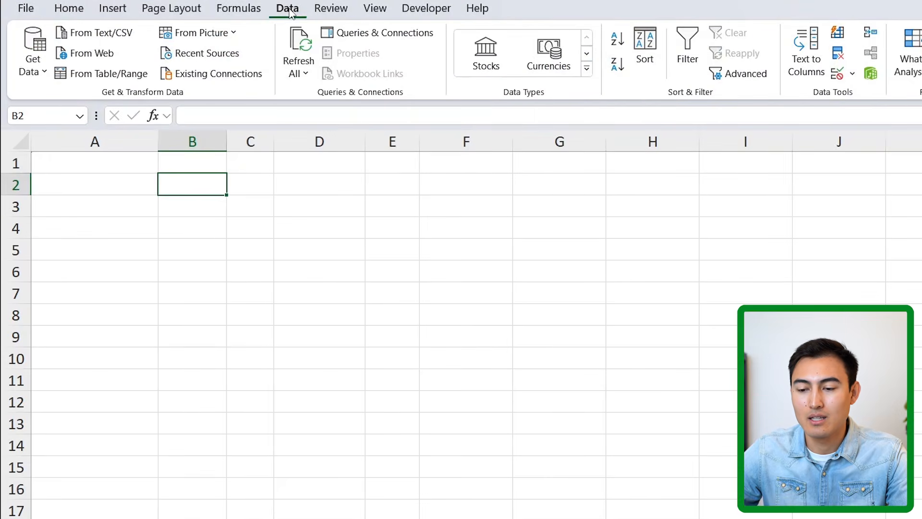
{"action": "left_click", "coordinate": [239, 33]}
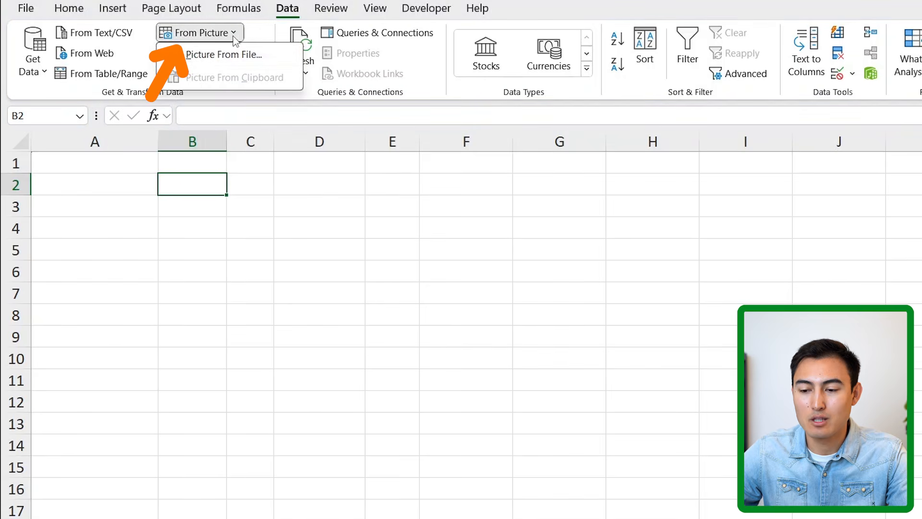
{"action": "left_click", "coordinate": [229, 59]}
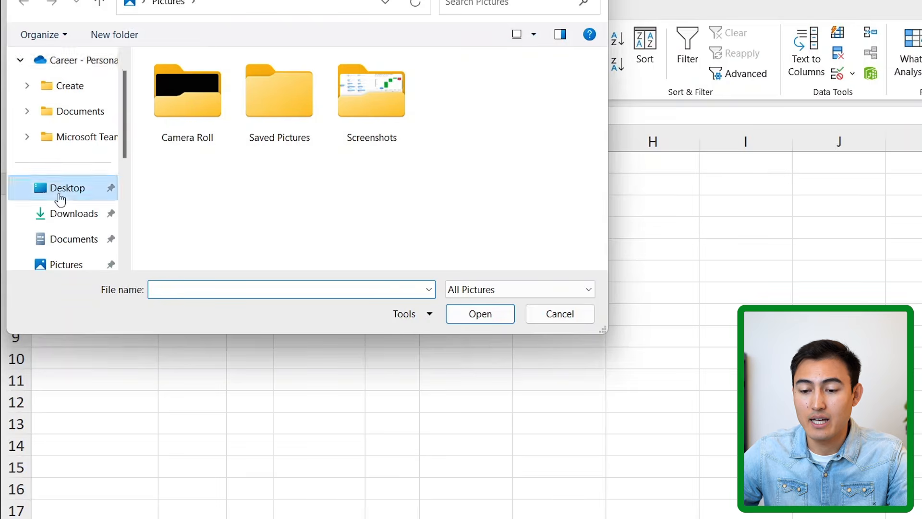
{"action": "left_click", "coordinate": [57, 192]}
{"action": "left_click", "coordinate": [169, 94]}
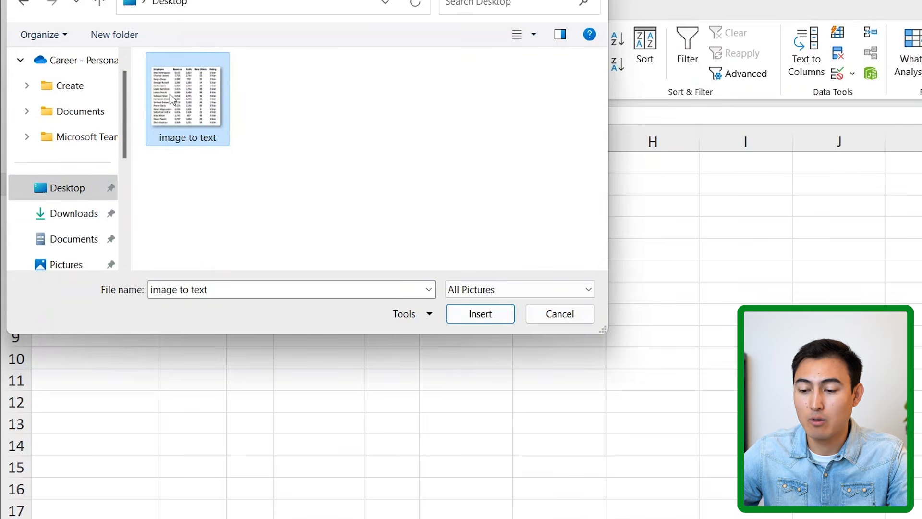
{"action": "double_click", "coordinate": [169, 103]}
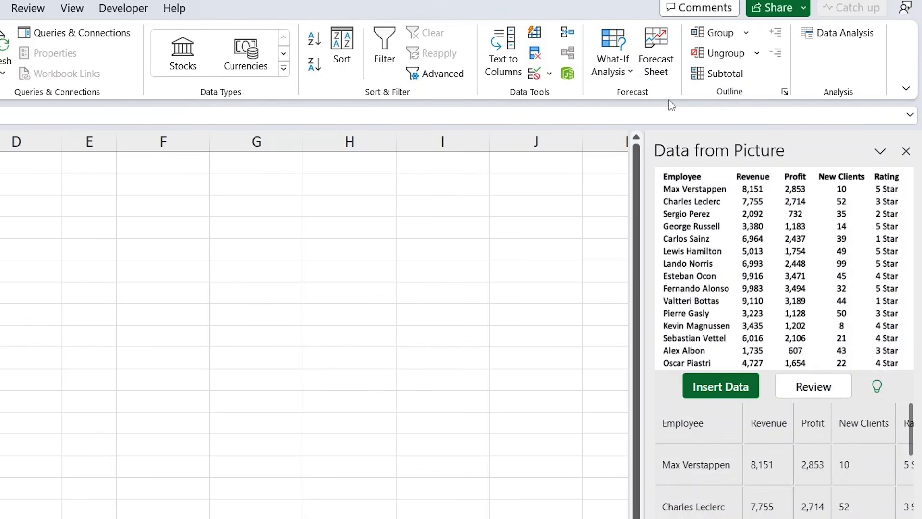
{"action": "left_click", "coordinate": [735, 385]}
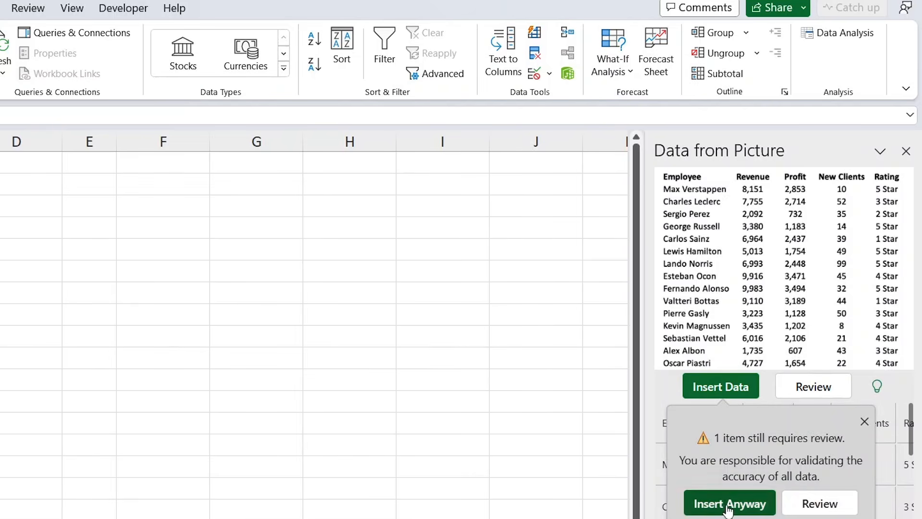
{"action": "left_click", "coordinate": [703, 503]}
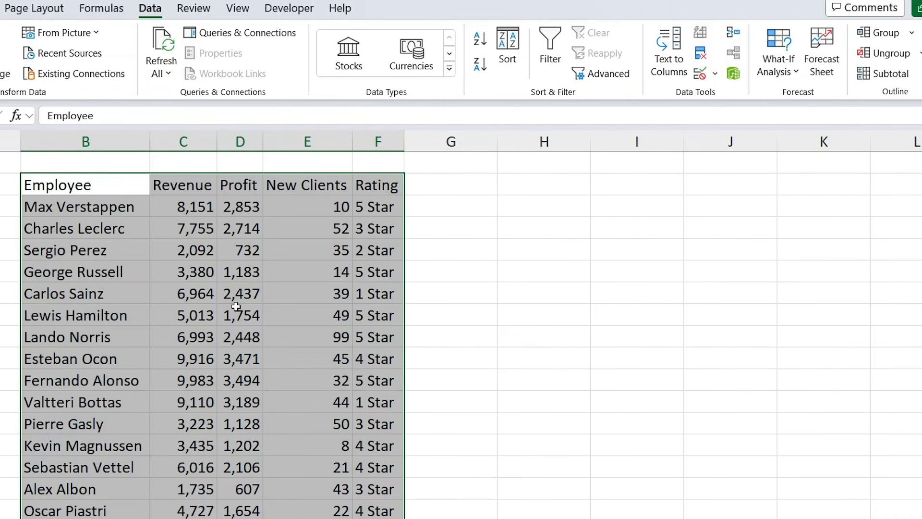
- Switch to the source picture image to text.png and place it beside the imported table to compare the data
{"action": "key", "text": "alt+Tab"}
{"action": "left_click_drag", "start_coordinate": [310, 93], "coordinate": [571, 140]}
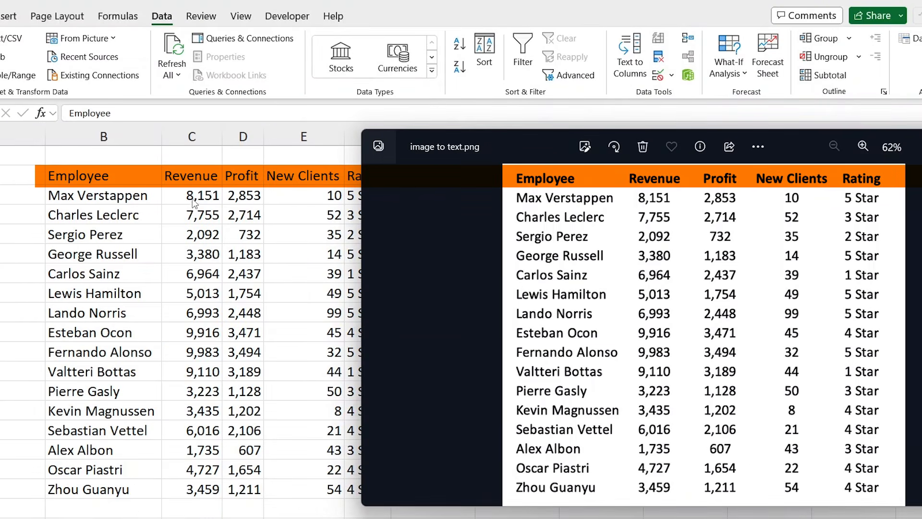
{"action": "left_click_drag", "start_coordinate": [529, 140], "coordinate": [613, 142]}
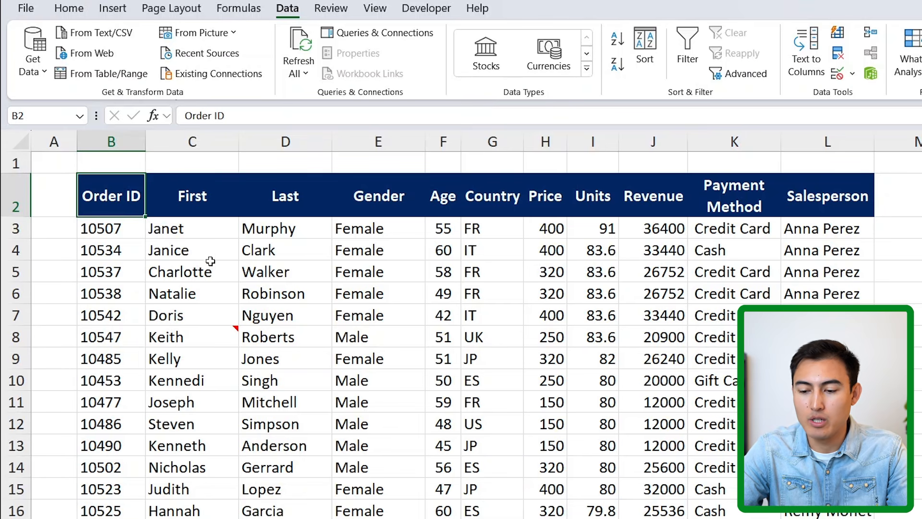
- Examine the note on cell C8 and look through the orders table for other cells that carry notes
{"action": "mouse_move", "coordinate": [226, 329]}
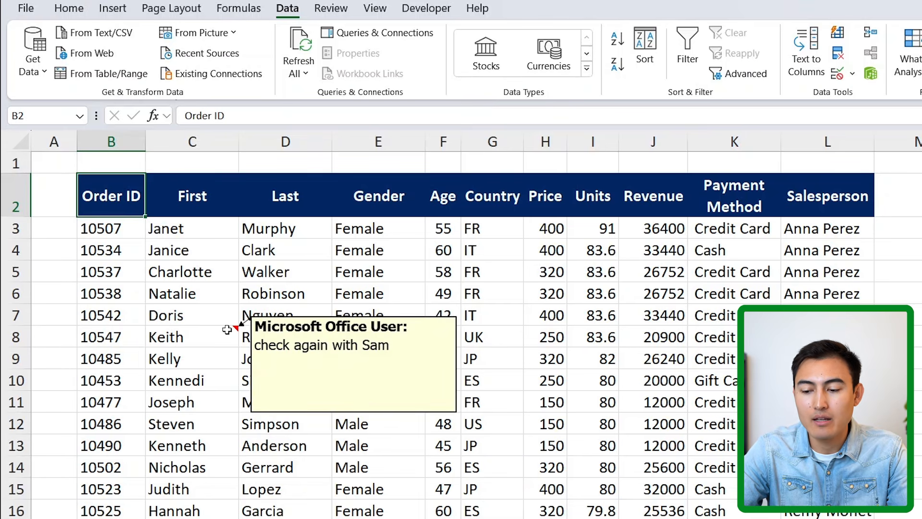
{"action": "left_click", "coordinate": [226, 329]}
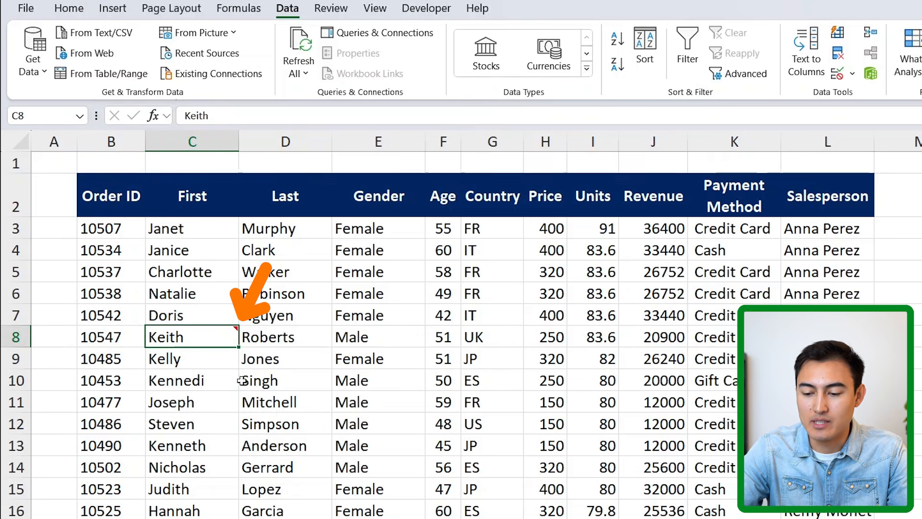
{"action": "scroll", "coordinate": [272, 412], "scroll_direction": "down", "scroll_amount": 1}
{"action": "mouse_move", "coordinate": [302, 457]}
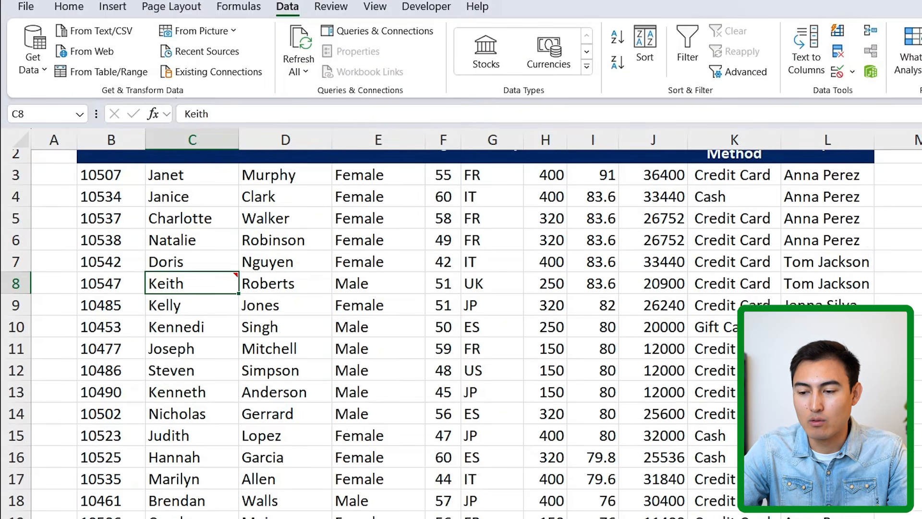
{"action": "scroll", "coordinate": [233, 282], "scroll_direction": "up", "scroll_amount": 1}
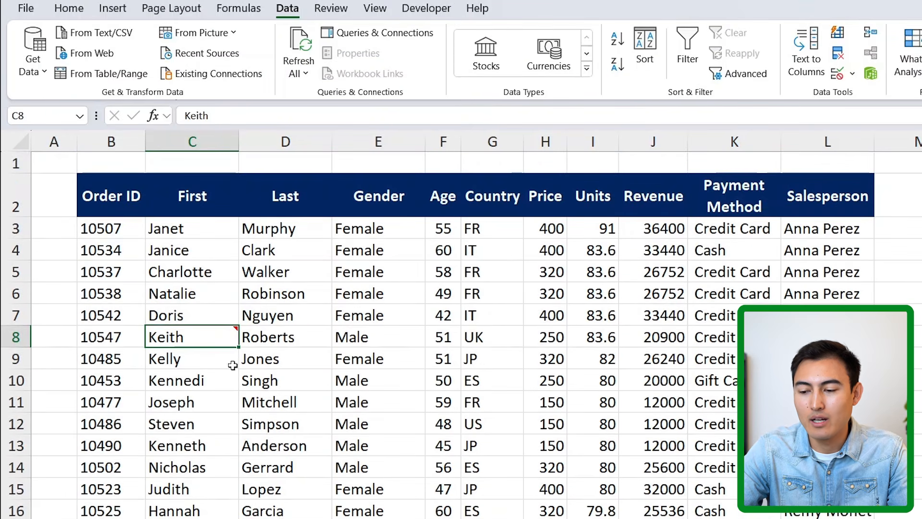
{"action": "left_click", "coordinate": [477, 337]}
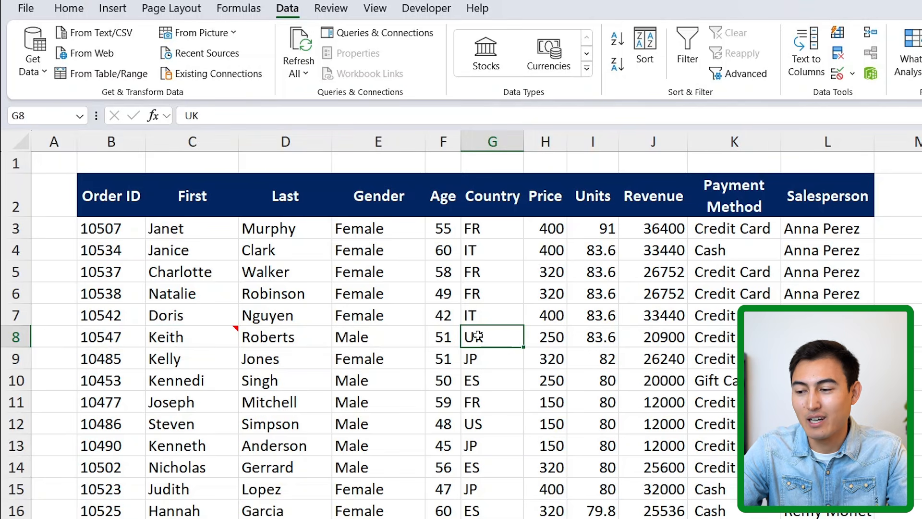
{"action": "scroll", "coordinate": [478, 336], "scroll_direction": "down", "scroll_amount": 7}
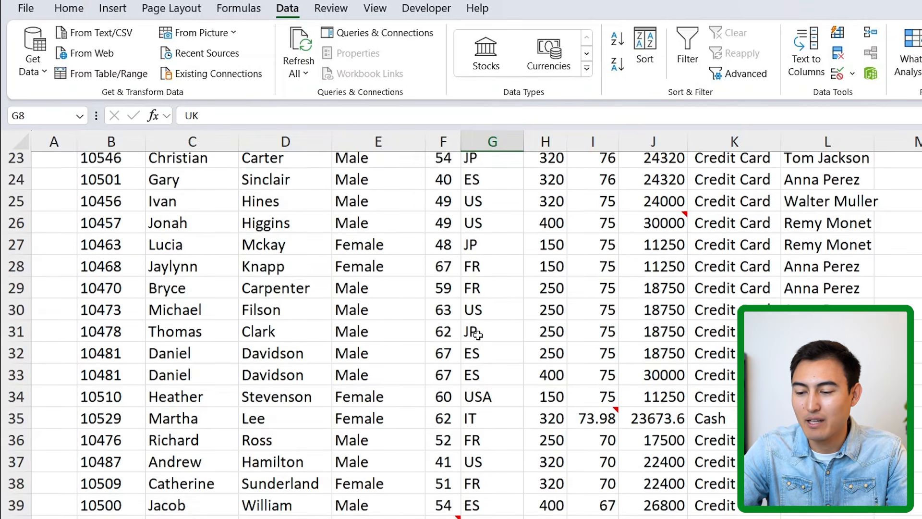
{"action": "scroll", "coordinate": [477, 337], "scroll_direction": "up", "scroll_amount": 7}
{"action": "scroll", "coordinate": [478, 336], "scroll_direction": "up", "scroll_amount": 1}
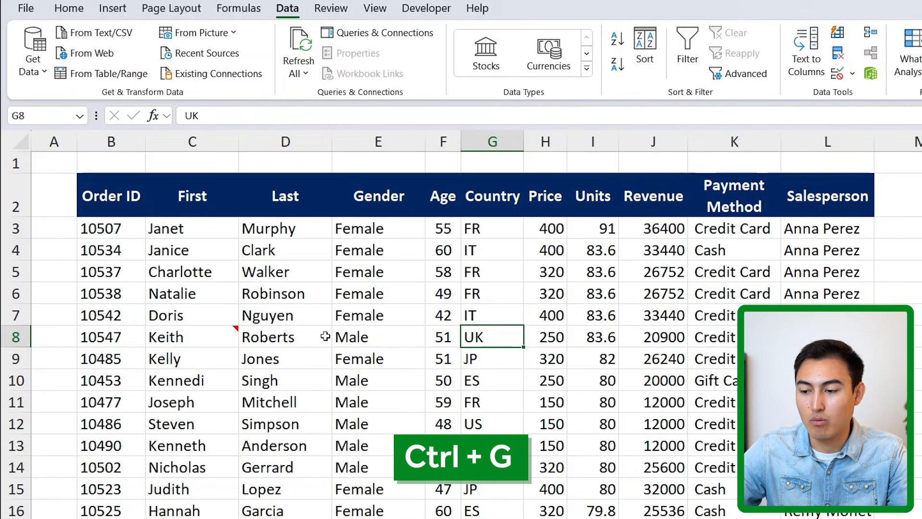
- Select all cells with notes in the orders sheet using Go To Special with the Notes option, and review the selected cells
{"action": "key", "text": "ctrl+g"}
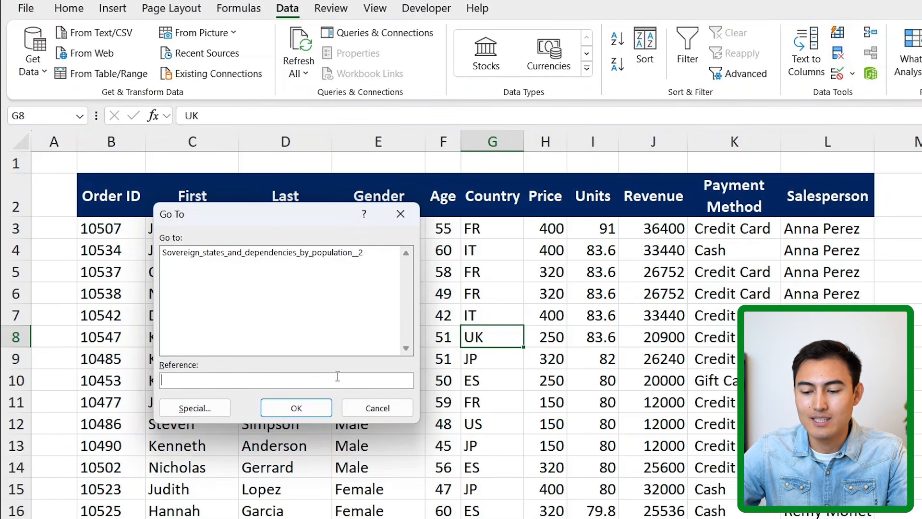
{"action": "left_click", "coordinate": [208, 408]}
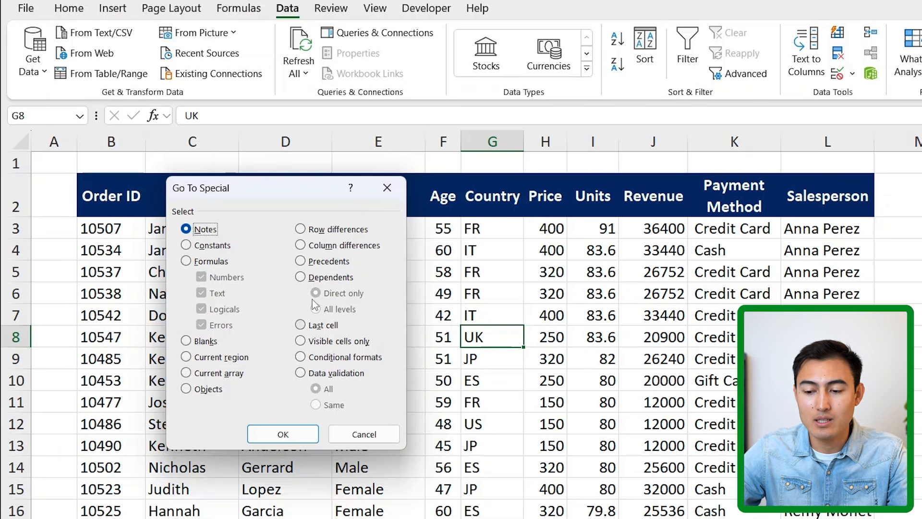
{"action": "left_click", "coordinate": [283, 432]}
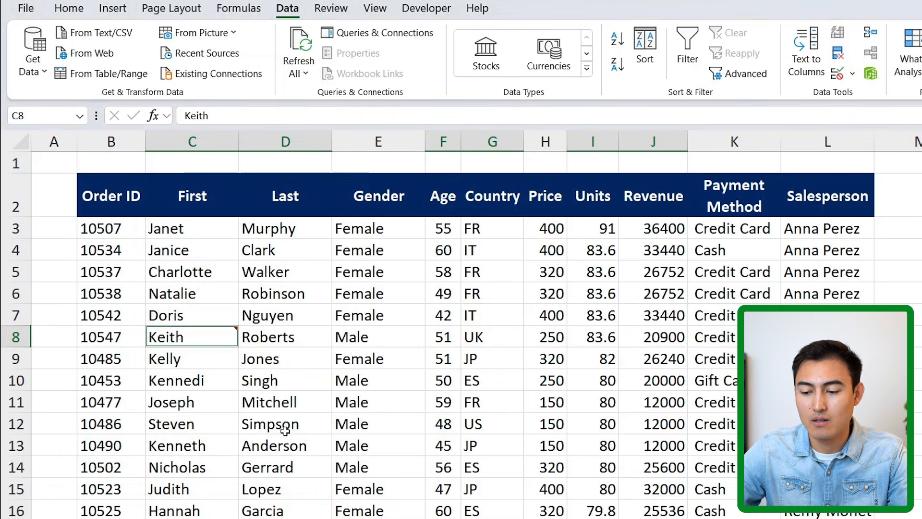
{"action": "scroll", "coordinate": [330, 389], "scroll_direction": "down", "scroll_amount": 9}
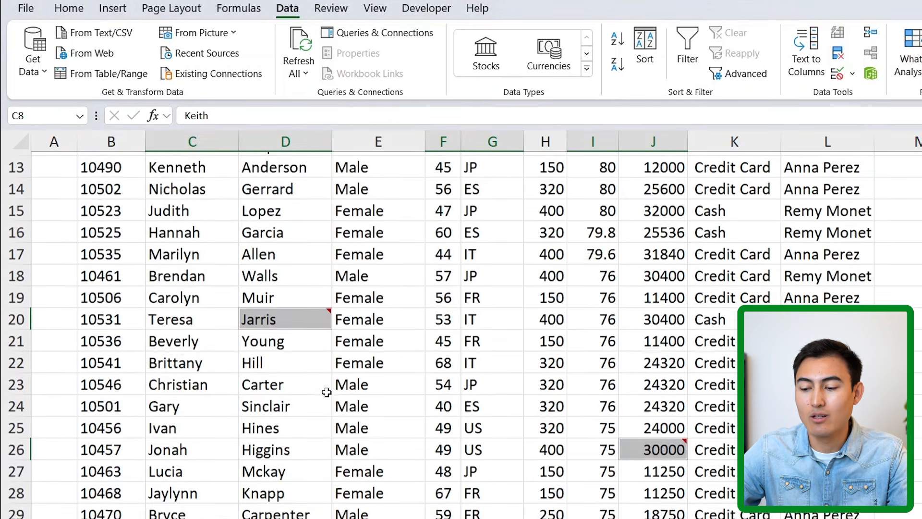
{"action": "scroll", "coordinate": [326, 392], "scroll_direction": "down", "scroll_amount": 12}
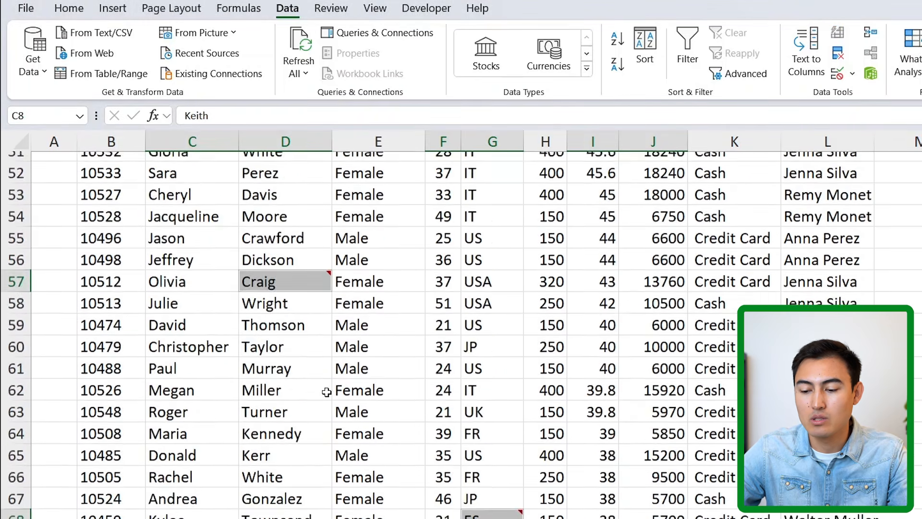
{"action": "scroll", "coordinate": [327, 392], "scroll_direction": "down", "scroll_amount": 6}
{"action": "scroll", "coordinate": [327, 392], "scroll_direction": "up", "scroll_amount": 20}
{"action": "scroll", "coordinate": [326, 390], "scroll_direction": "up", "scroll_amount": 7}
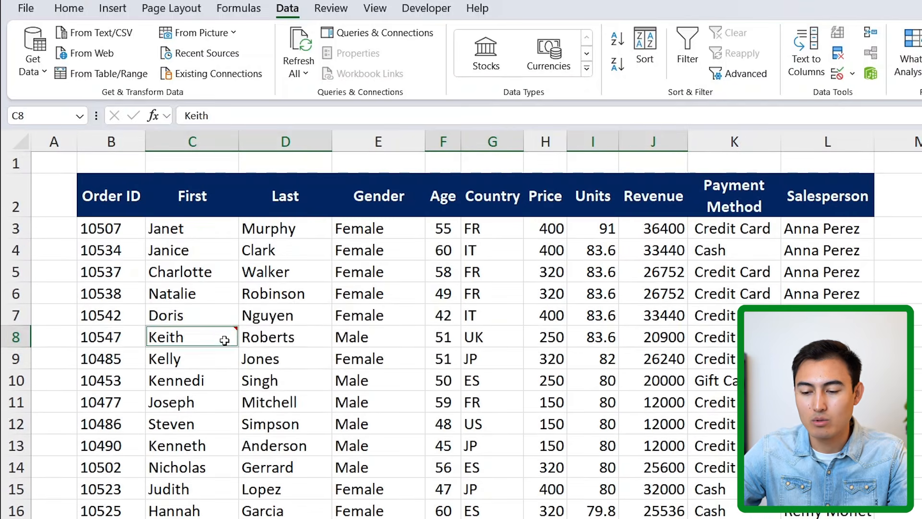
- Delete the notes from all the selected cells at once and check the rows further down the table
{"action": "right_click", "coordinate": [232, 339]}
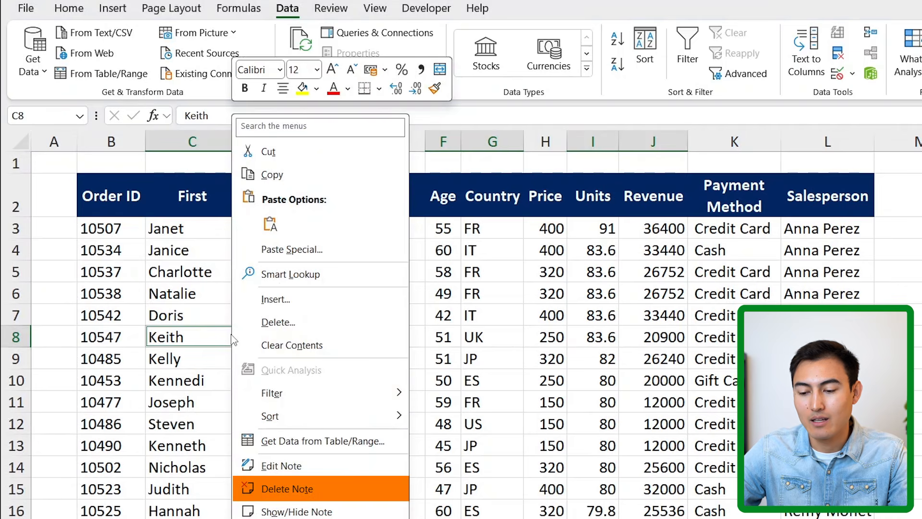
{"action": "left_click", "coordinate": [307, 486]}
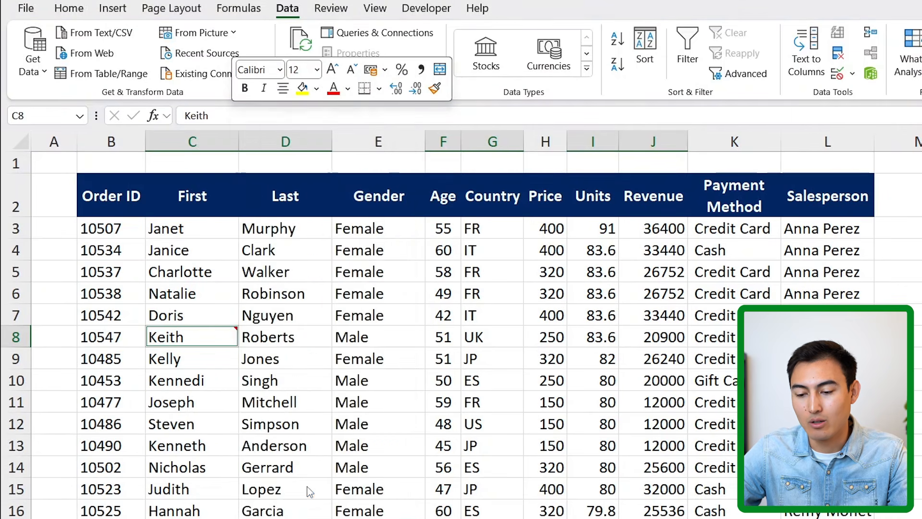
{"action": "scroll", "coordinate": [461, 459], "scroll_direction": "down", "scroll_amount": 10}
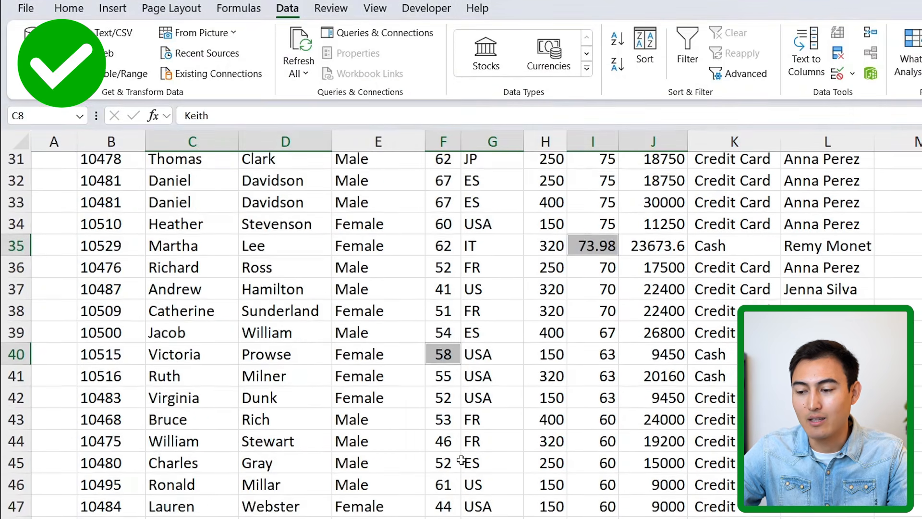
{"action": "scroll", "coordinate": [462, 460], "scroll_direction": "down", "scroll_amount": 4}
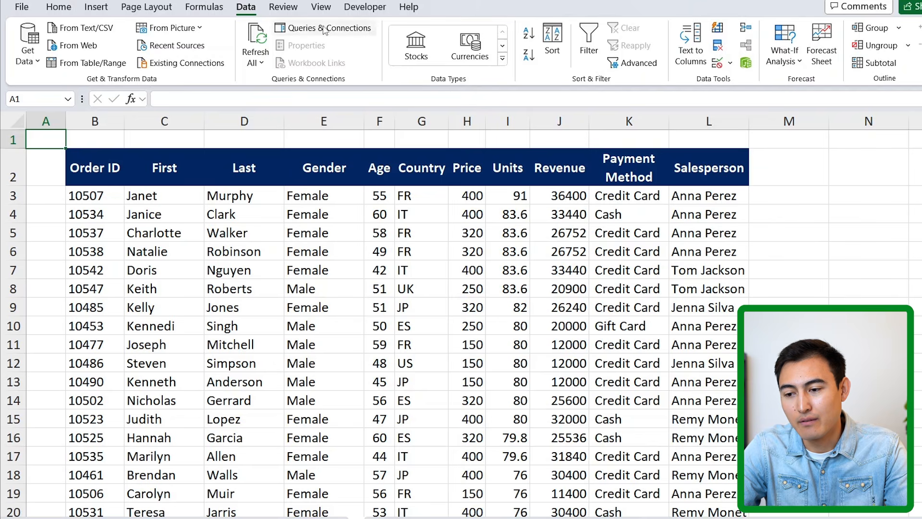
- Show the workbook's Navigation pane and use it to go to sheet 1
{"action": "left_click", "coordinate": [321, 7]}
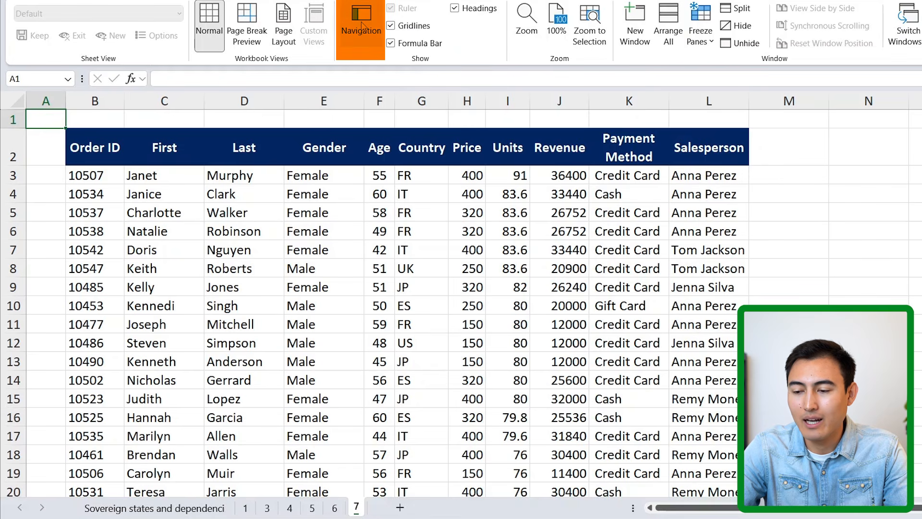
{"action": "left_click", "coordinate": [362, 27]}
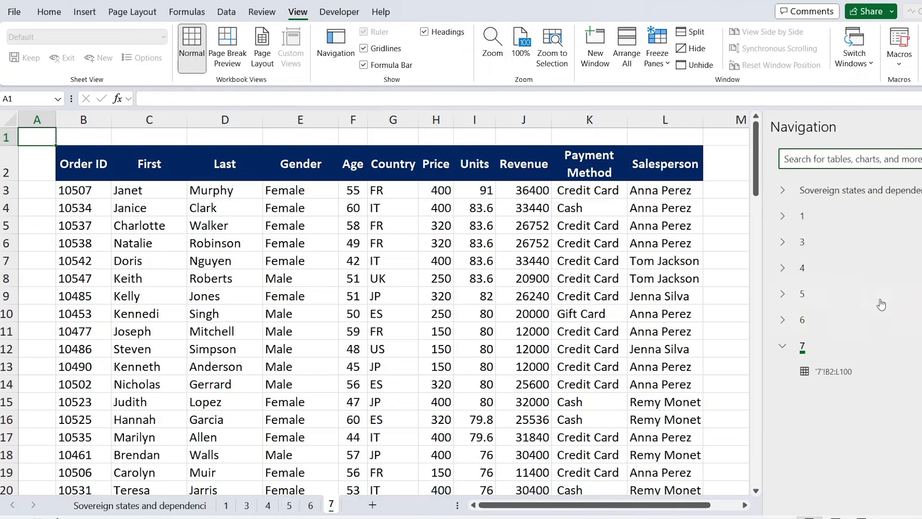
{"action": "left_click", "coordinate": [802, 216]}
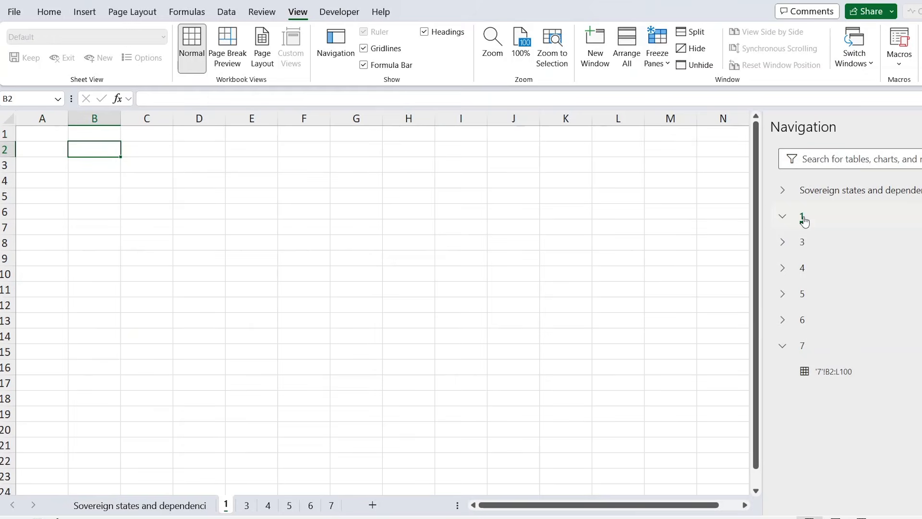
- Use the Navigation pane to go to sheet 3, and on sheet 4 to ranges B2:D22 and F2:G2 and the Revenue chart
{"action": "left_click", "coordinate": [803, 243]}
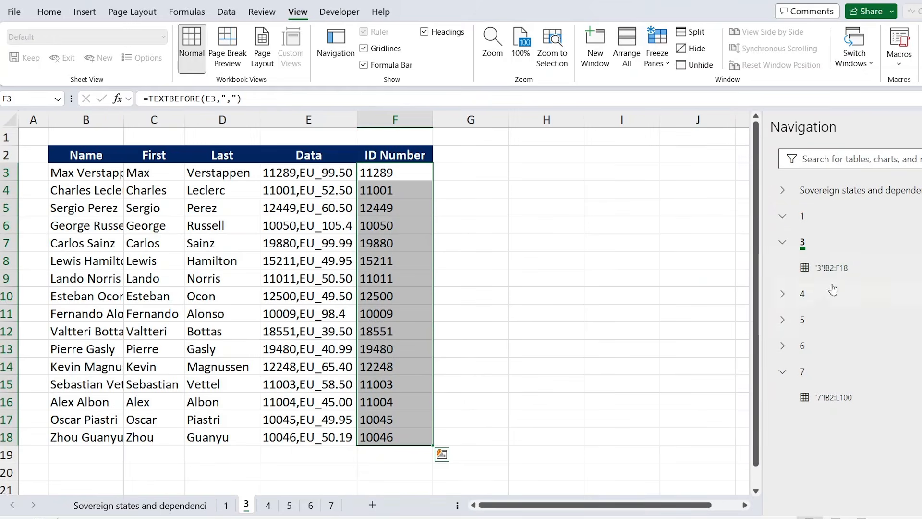
{"action": "left_click", "coordinate": [782, 295]}
{"action": "left_click", "coordinate": [844, 318]}
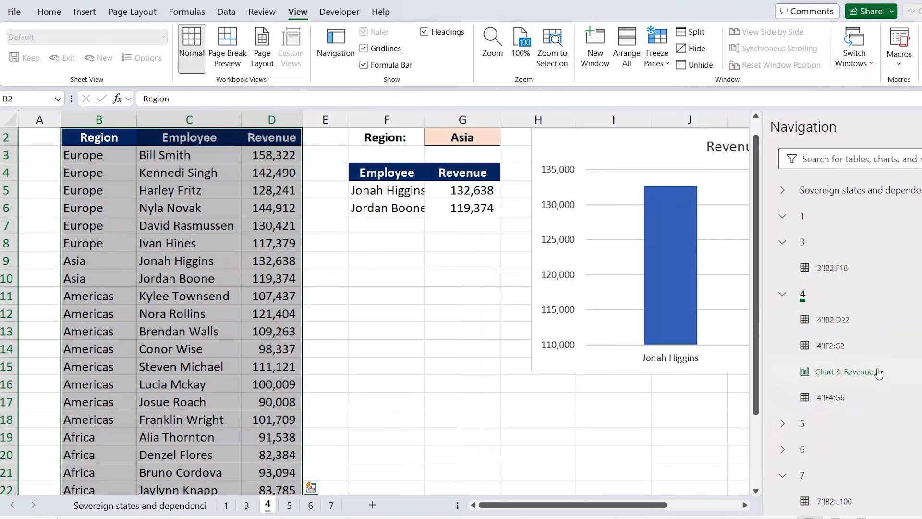
{"action": "left_click", "coordinate": [838, 354]}
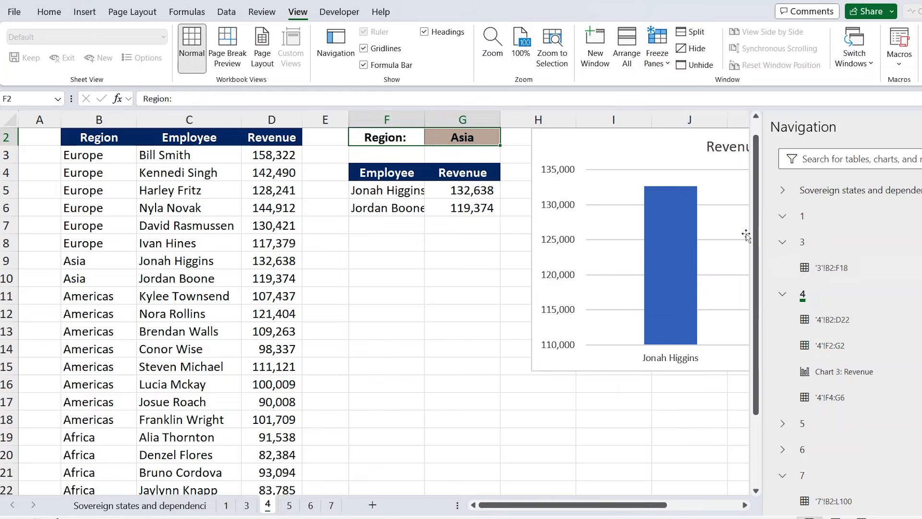
{"action": "left_click", "coordinate": [848, 374]}
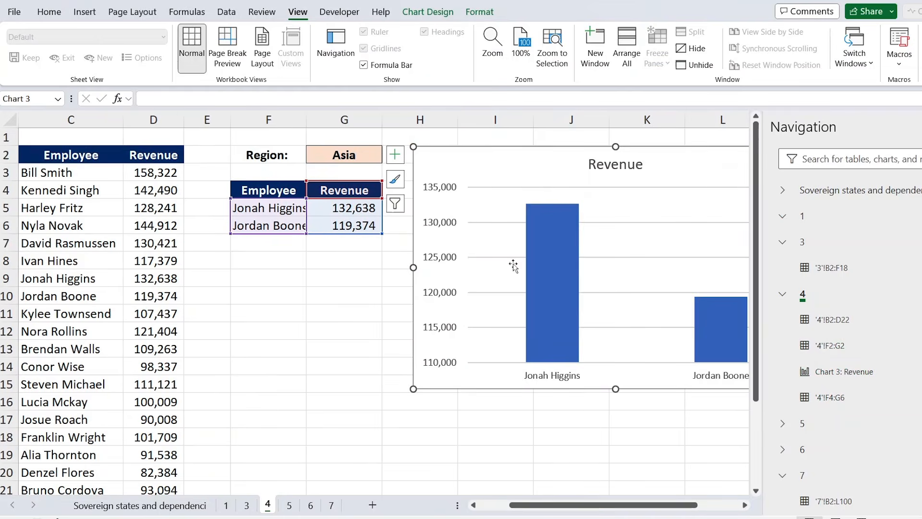
- Collapse the list of sheet 4's elements in the Navigation pane and show the options available for that sheet
{"action": "left_click", "coordinate": [782, 296]}
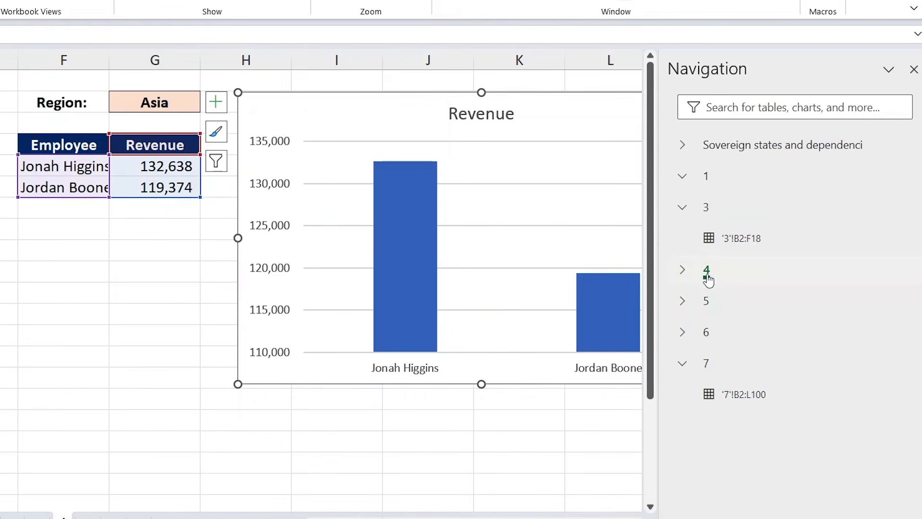
{"action": "right_click", "coordinate": [708, 280]}
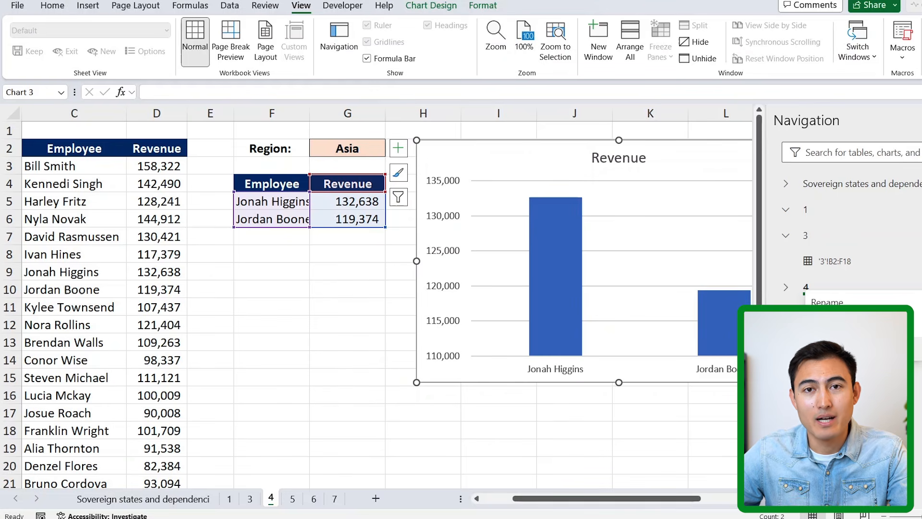
- Close the Navigation pane and deselect the Revenue chart by selecting cell A3 on sheet 4
{"action": "left_click", "coordinate": [920, 120]}
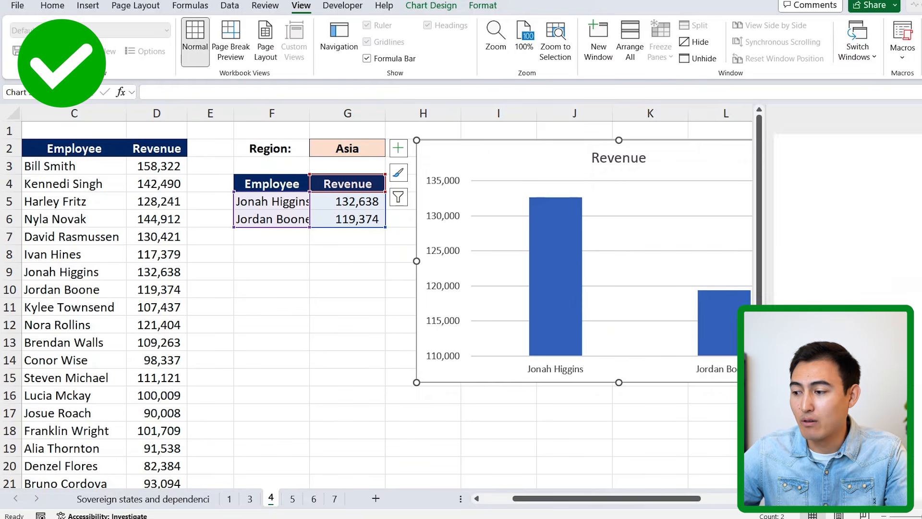
{"action": "scroll", "coordinate": [247, 271], "scroll_direction": "left", "scroll_amount": 3}
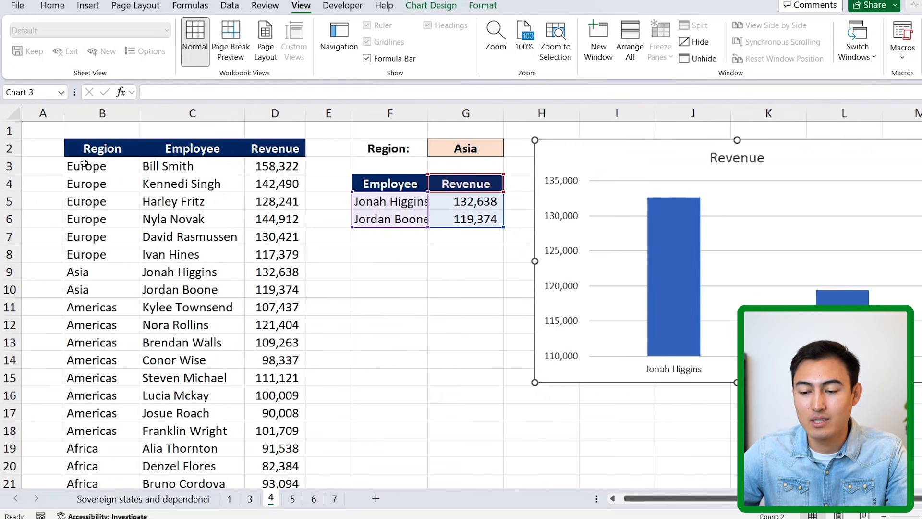
{"action": "left_click", "coordinate": [58, 160]}
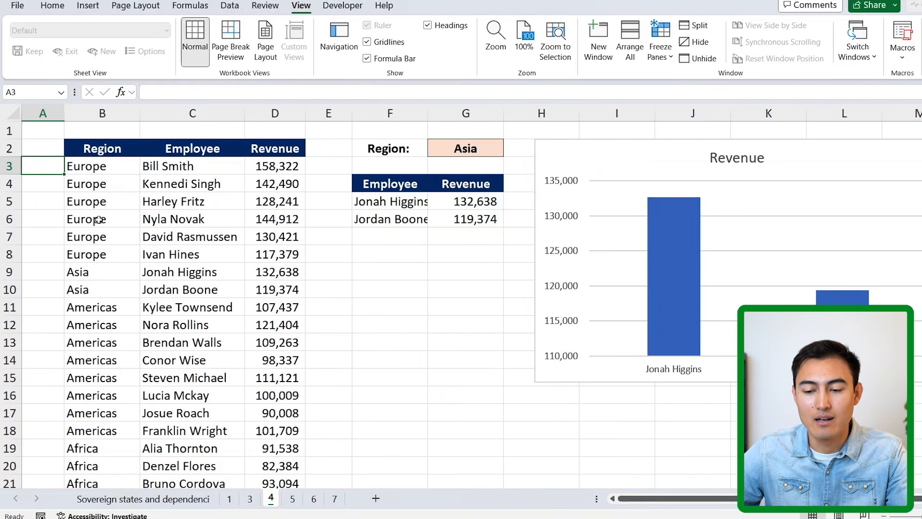